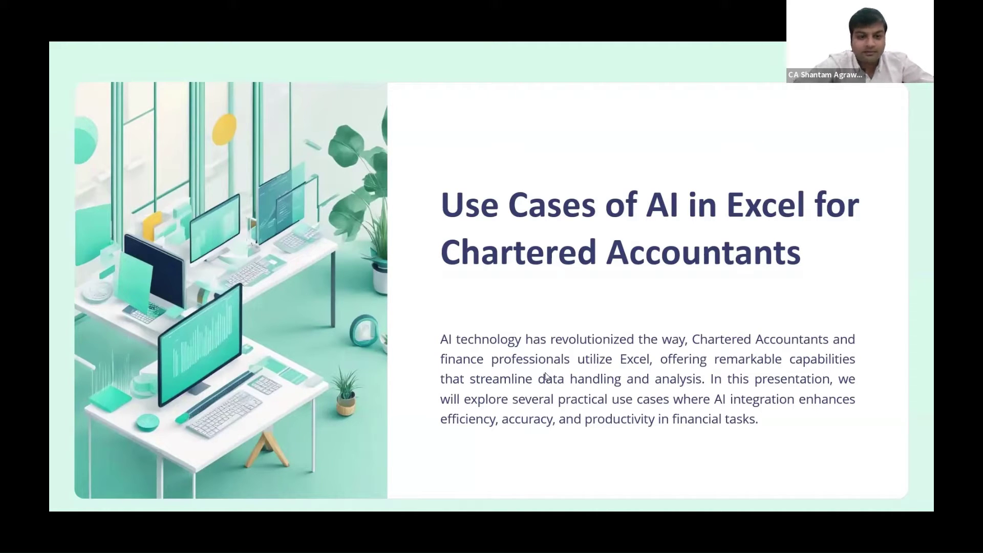
# - Switch to the AI Use Cases workbook in Excel and check the full extent of the bank transaction table
pyautogui.hotkey('alt', 'Tab')
pyautogui.hotkey('alt', 'Tab')
pyautogui.hotkey('alt', 'Tab')
pyautogui.hotkey('alt', 'Tab')
pyautogui.hotkey('alt', 'Tab')
pyautogui.hotkey('alt', 'Tab')
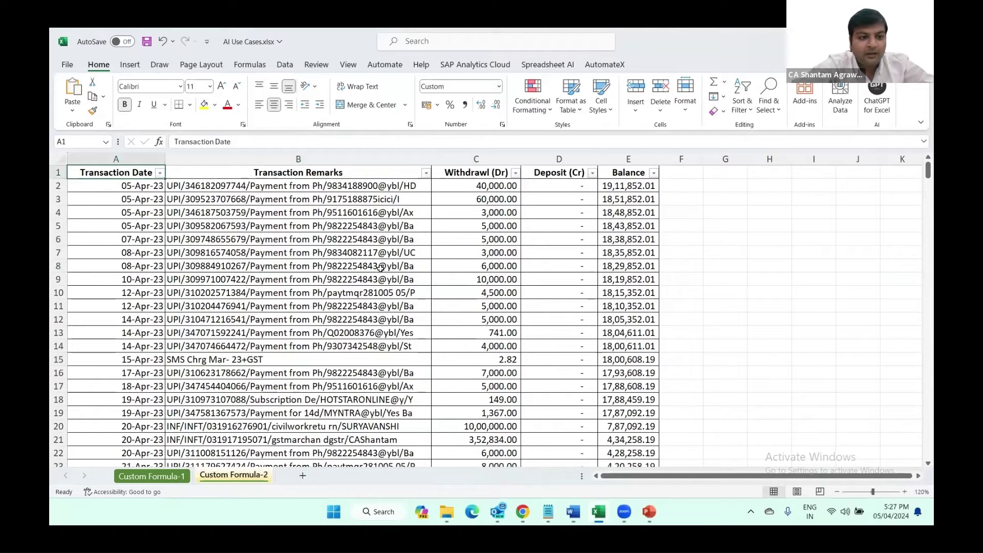
pyautogui.hotkey('ctrl', 'shift', 'Right')
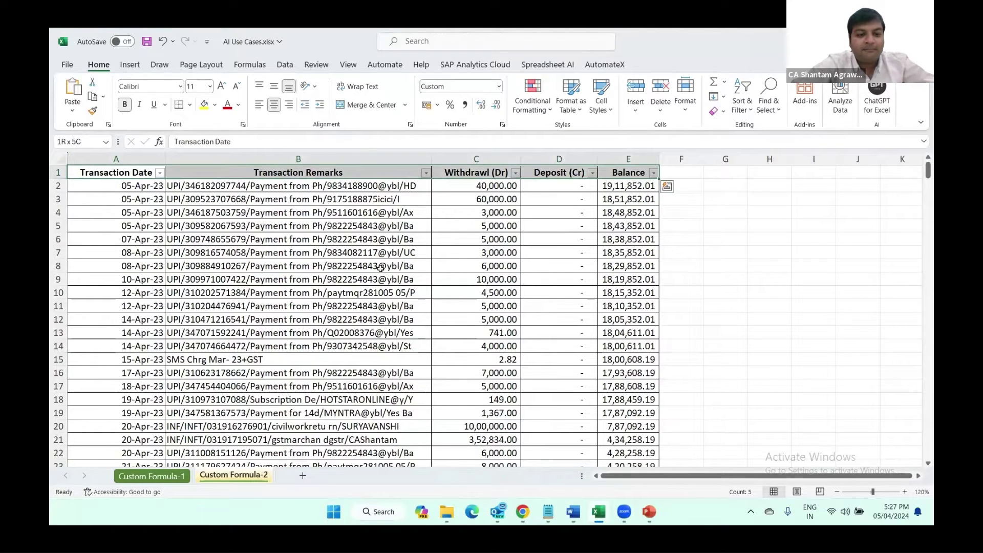
pyautogui.hotkey('ctrl', 'shift', 'Down')
pyautogui.hotkey('ctrl', 'Home')
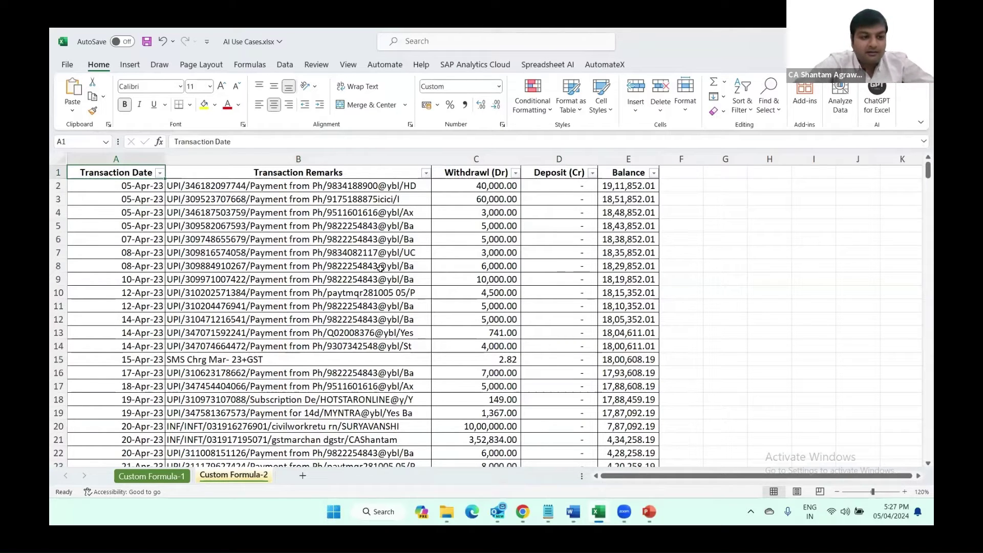
# - Examine the first entries in the Transaction Remarks column and the withdrawal and deposit columns beside them
pyautogui.press('Down')
pyautogui.press('Right')
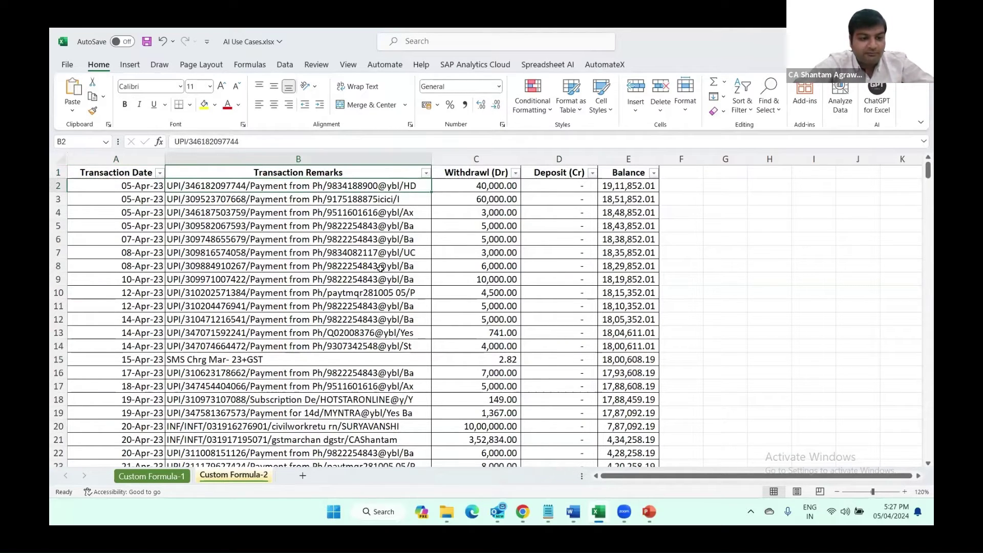
pyautogui.press('Down')
pyautogui.press('Down')
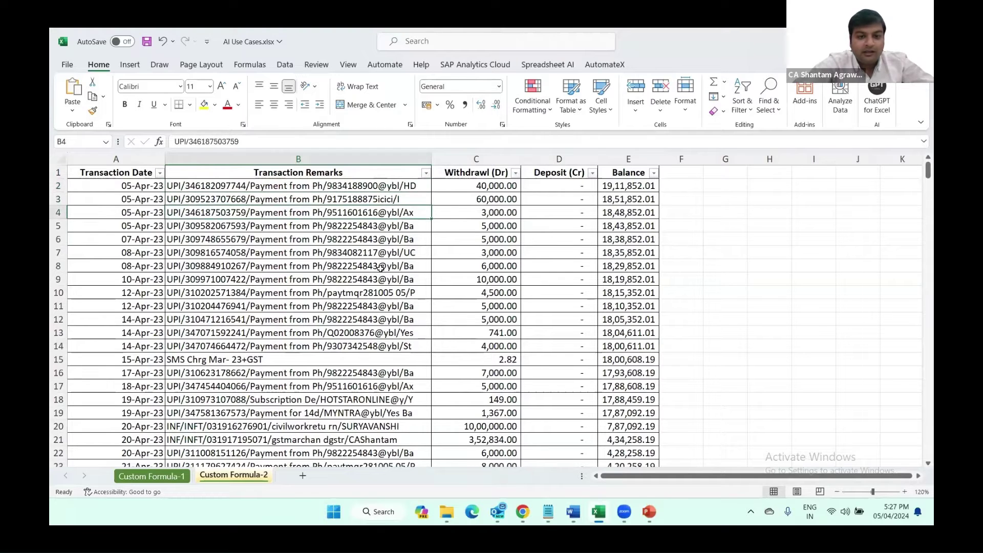
pyautogui.press('Right')
pyautogui.press('Right')
pyautogui.press('Up')
pyautogui.press('Up')
pyautogui.press('Left')
pyautogui.press('Left')
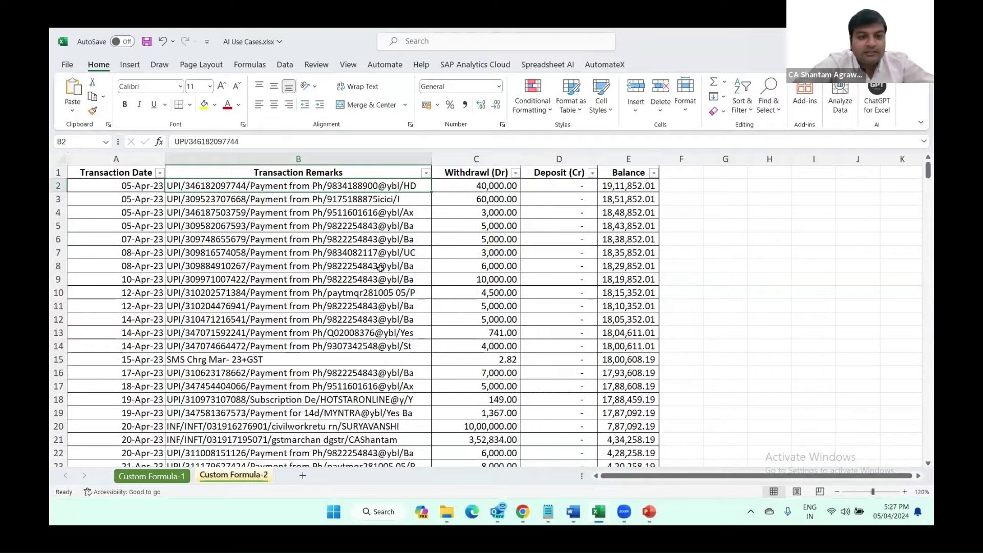
# - Inspect the full remark text in cell B2, highlight its phone number, and leave the cell without editing it
pyautogui.doubleClick(226, 187)
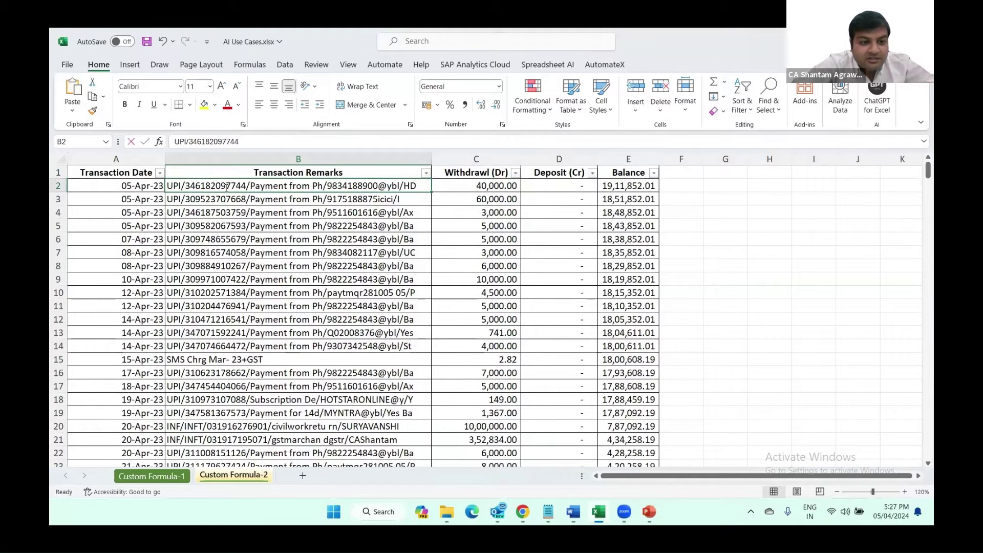
pyautogui.hotkey('alt', 'Return')
pyautogui.doubleClick(259, 199)
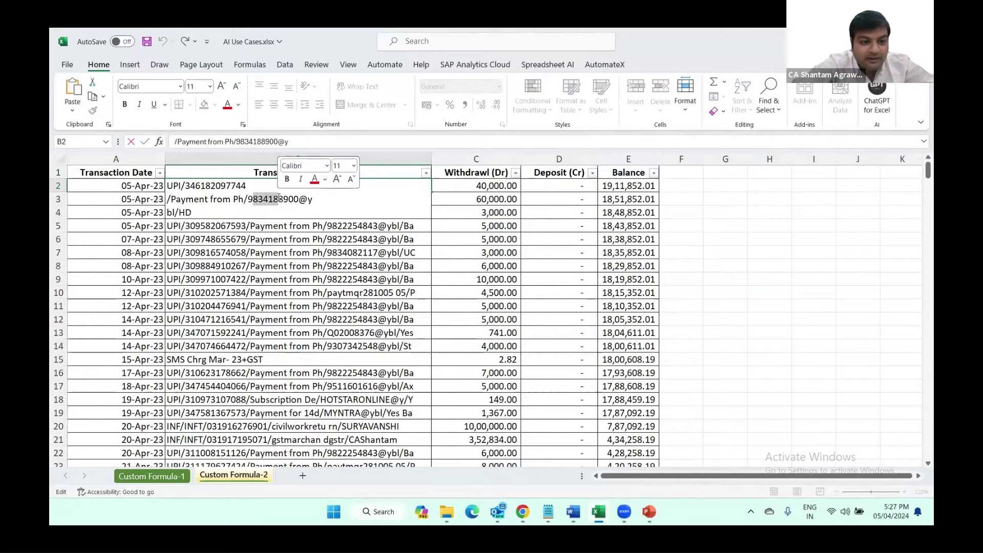
pyautogui.press('Escape')
# - Inspect the full remark text in cell B10, highlight its Paytm identifier, and return to cell B2 without editing
pyautogui.click(328, 292)
pyautogui.doubleClick(246, 293)
pyautogui.hotkey('alt', 'Return')
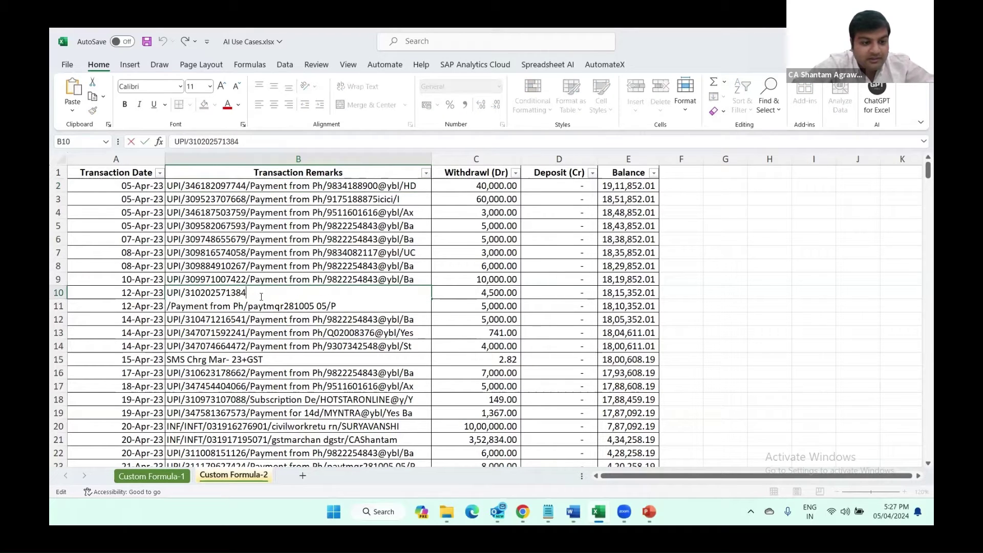
pyautogui.moveTo(298, 306); pyautogui.dragTo(254, 306)
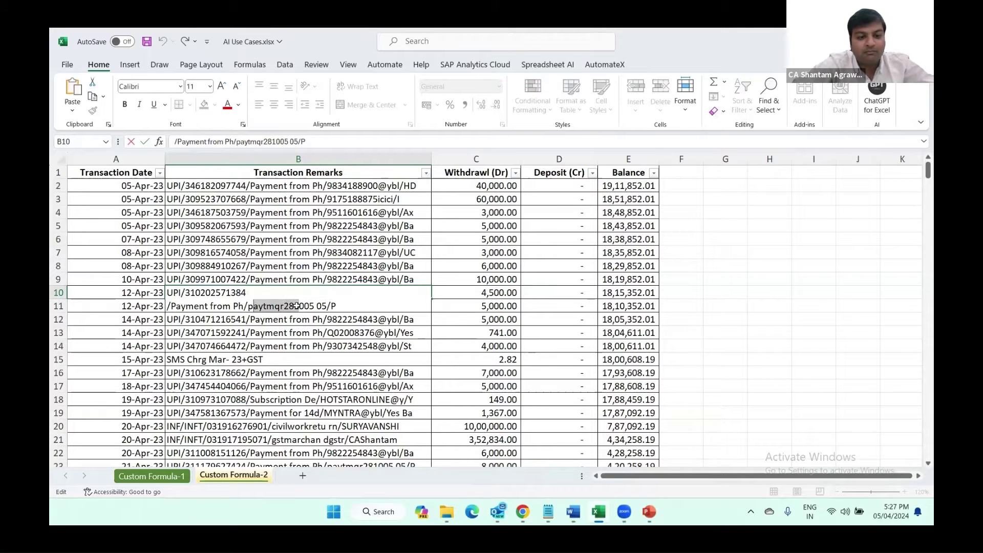
pyautogui.press('Escape')
pyautogui.hotkey('ctrl', 'Up')
pyautogui.press('Down')
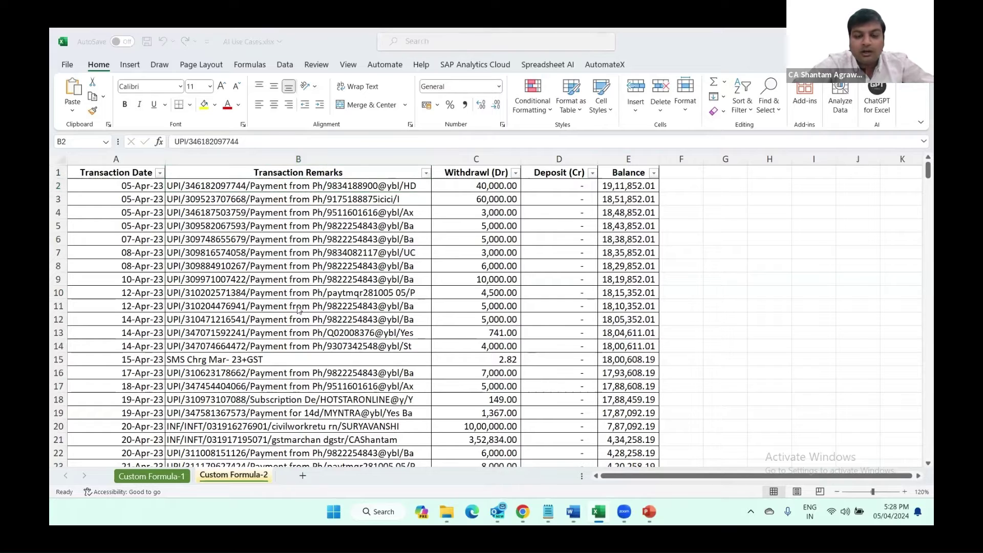
# - Switch to Google Chrome and open a new incognito window
pyautogui.hotkey('alt', 'Tab')
pyautogui.press('Down')
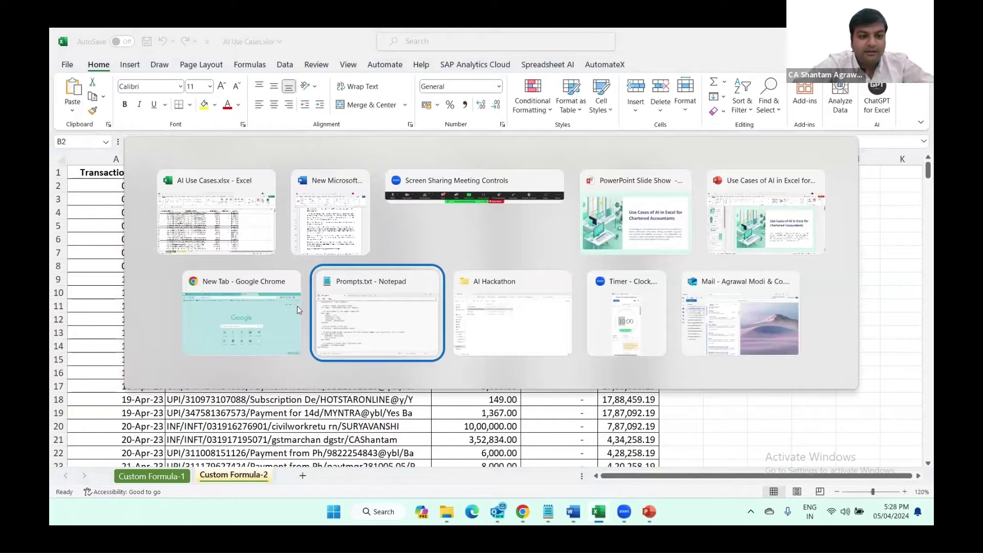
pyautogui.hotkey('alt', 'Tab')
pyautogui.press('Tab')
pyautogui.press('Tab')
pyautogui.press('Tab')
pyautogui.press('Tab')
pyautogui.press('Tab')
pyautogui.press('Tab')
pyautogui.press('Left')
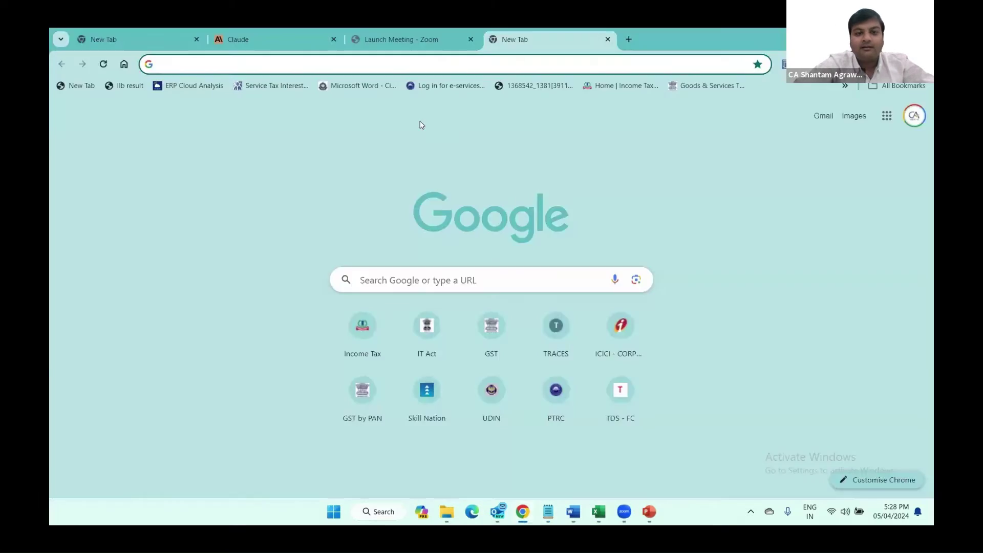
pyautogui.hotkey('ctrl', 'shift', 'n')
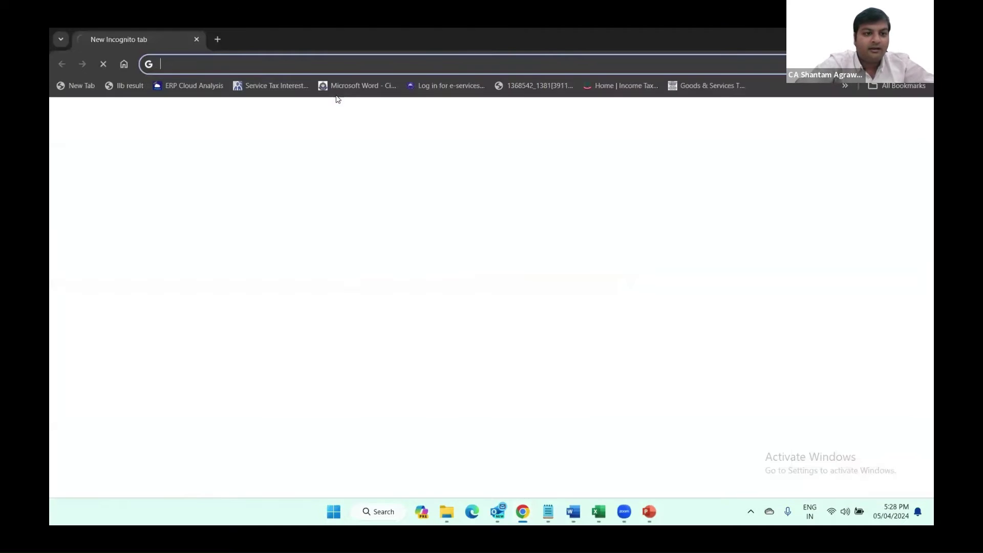
# - Search Google for "chatgpt ai" and open the ChatGPT site
pyautogui.write('chang')
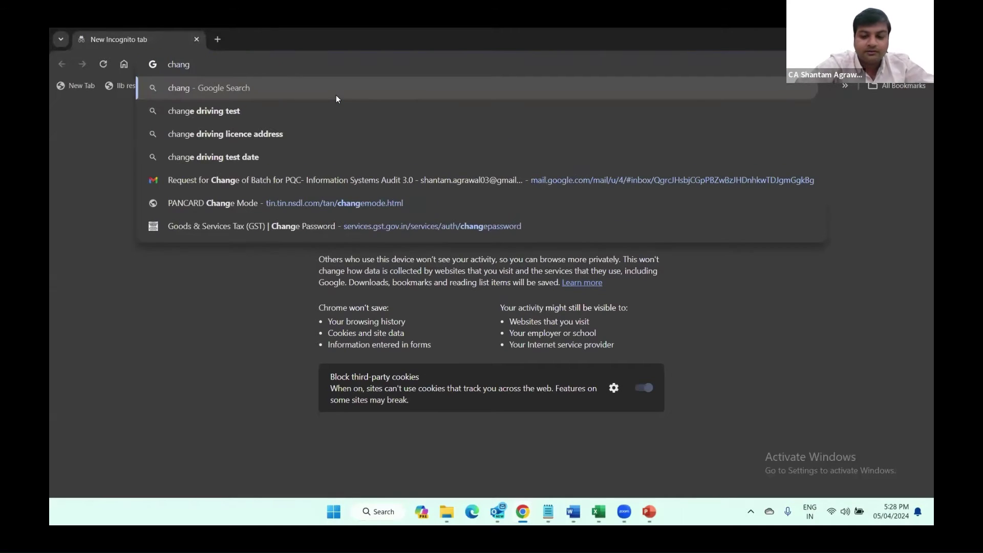
pyautogui.press('BackSpace')
pyautogui.press('BackSpace')
pyautogui.write('tg')
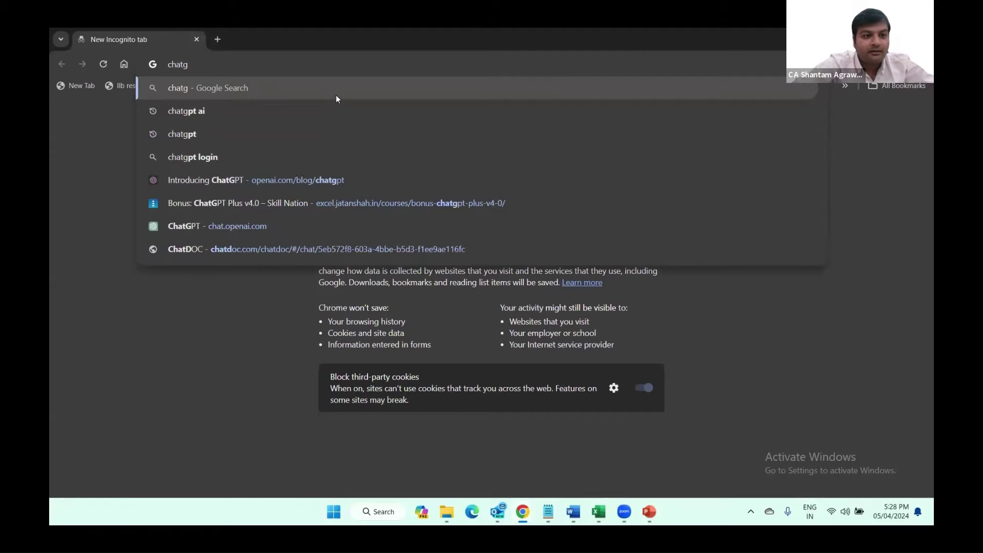
pyautogui.press('Down')
pyautogui.press('Return')
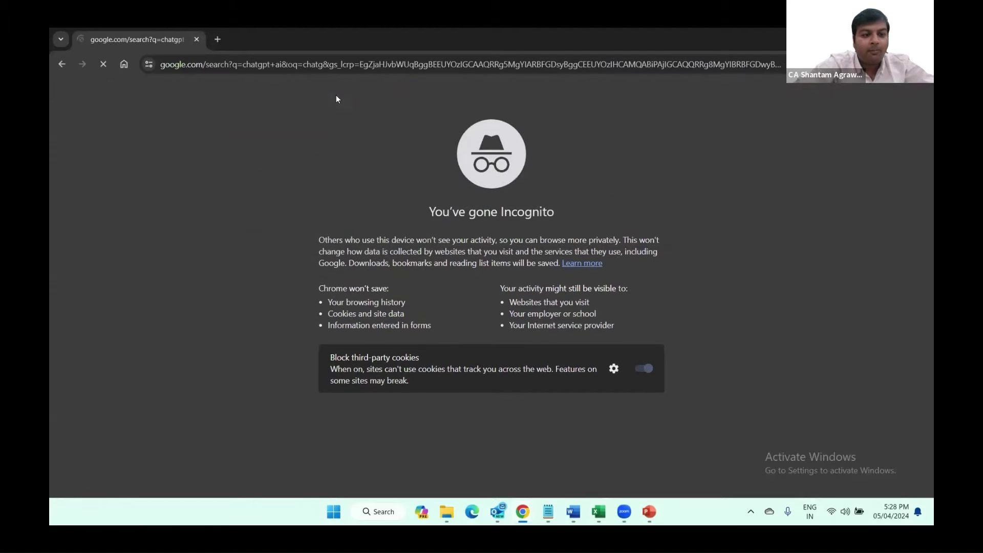
pyautogui.click(201, 255)
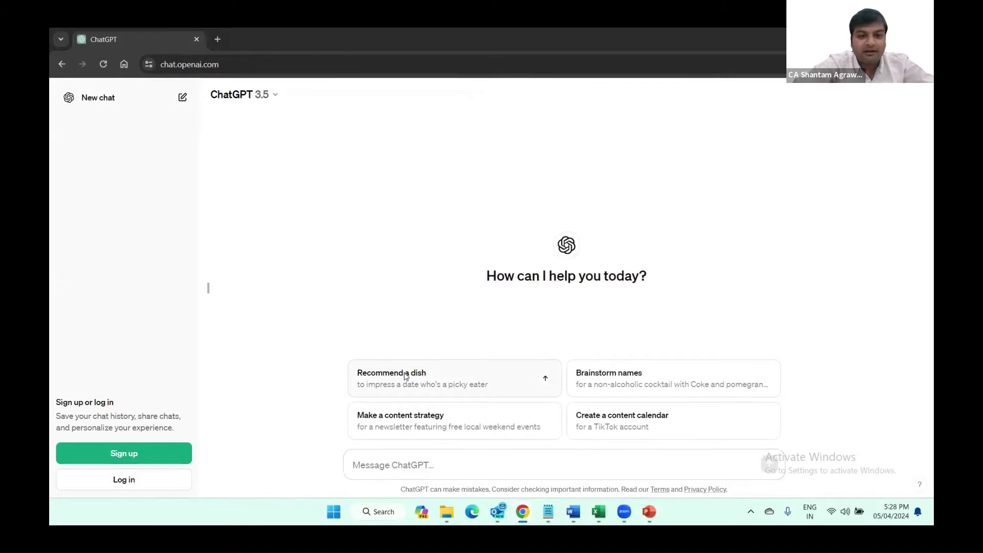
# - Switch to Prompts.txt in Notepad and copy the GETPHONE prompt text, without its heading
pyautogui.hotkey('alt', 'Tab')
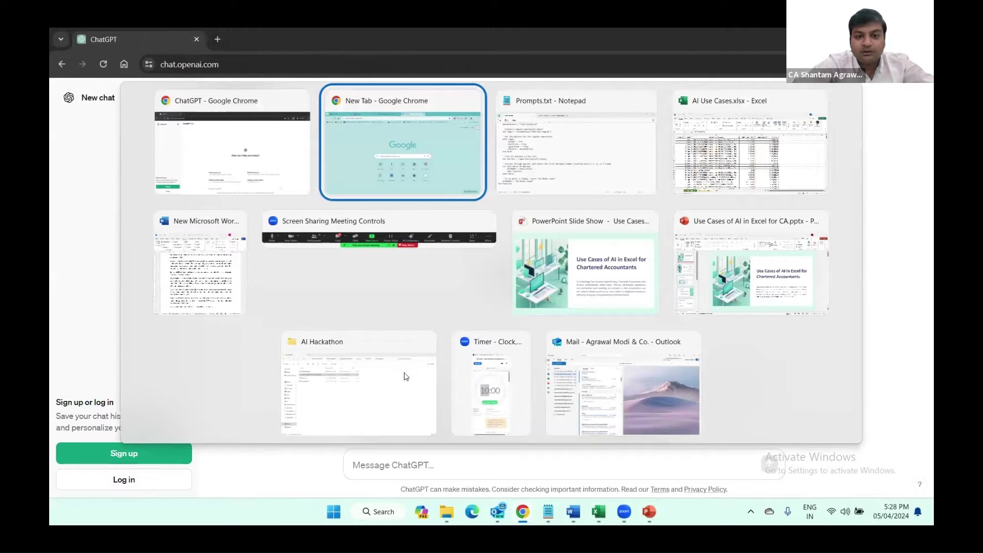
pyautogui.press('Escape')
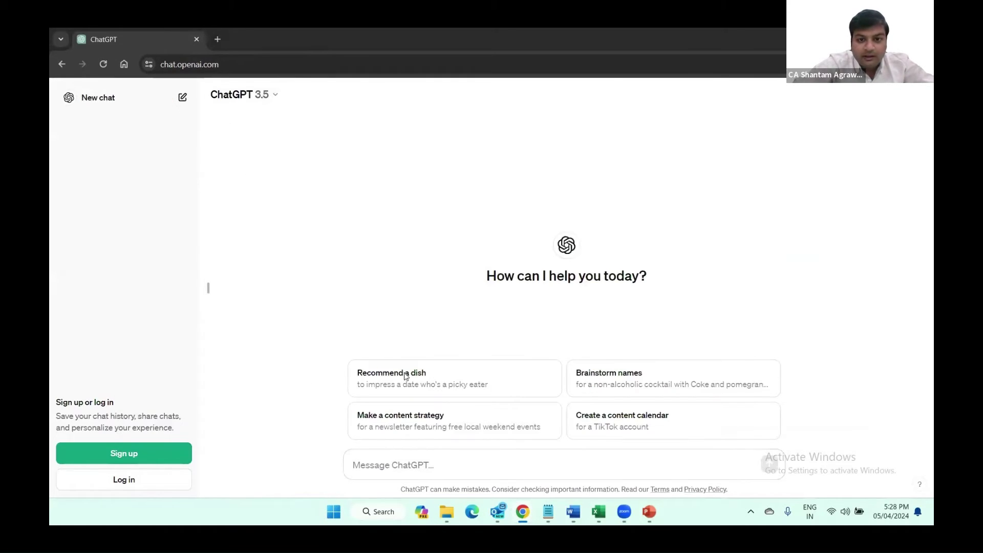
pyautogui.hotkey('alt', 'Tab')
pyautogui.hotkey('alt', 'Tab')
pyautogui.scroll(15, 186, 281)
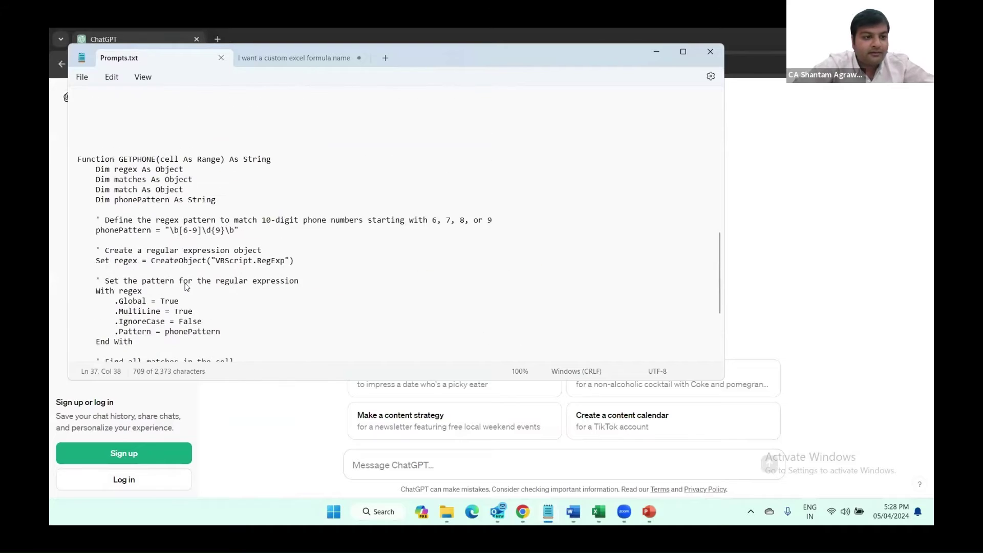
pyautogui.moveTo(437, 283); pyautogui.dragTo(77, 108)
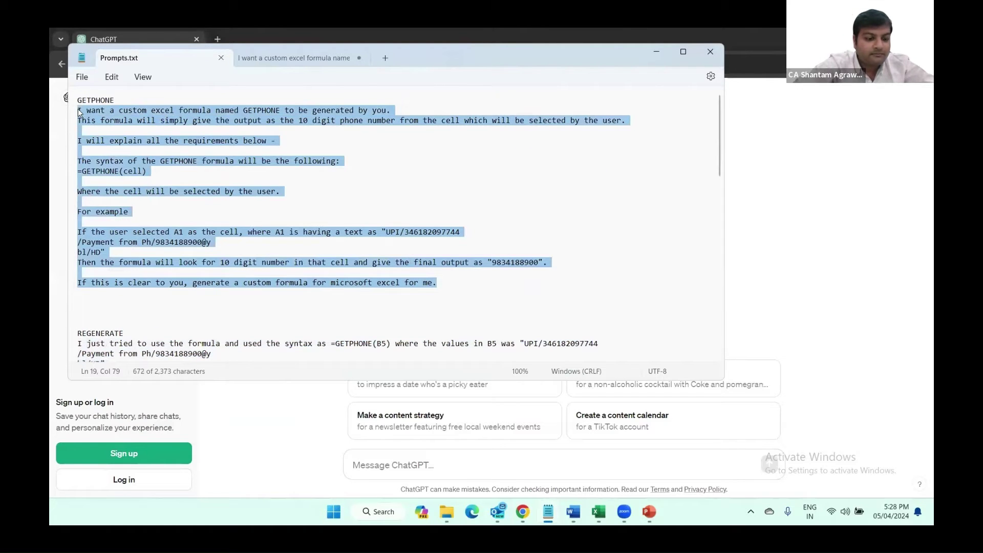
# - Return to ChatGPT and paste the GETPHONE prompt into the message box without sending it
pyautogui.hotkey('alt', 'Tab')
pyautogui.hotkey('alt', 'Tab')
pyautogui.hotkey('alt', 'Tab')
pyautogui.hotkey('alt', 'Tab')
pyautogui.hotkey('alt', 'shift', 'Tab')
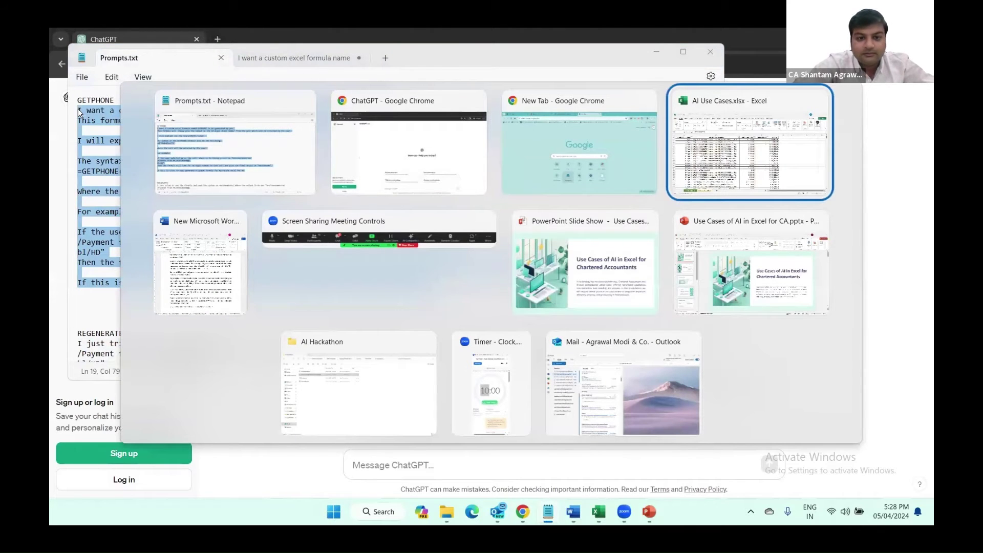
pyautogui.hotkey('alt', 'Tab')
pyautogui.hotkey('alt', 'Tab')
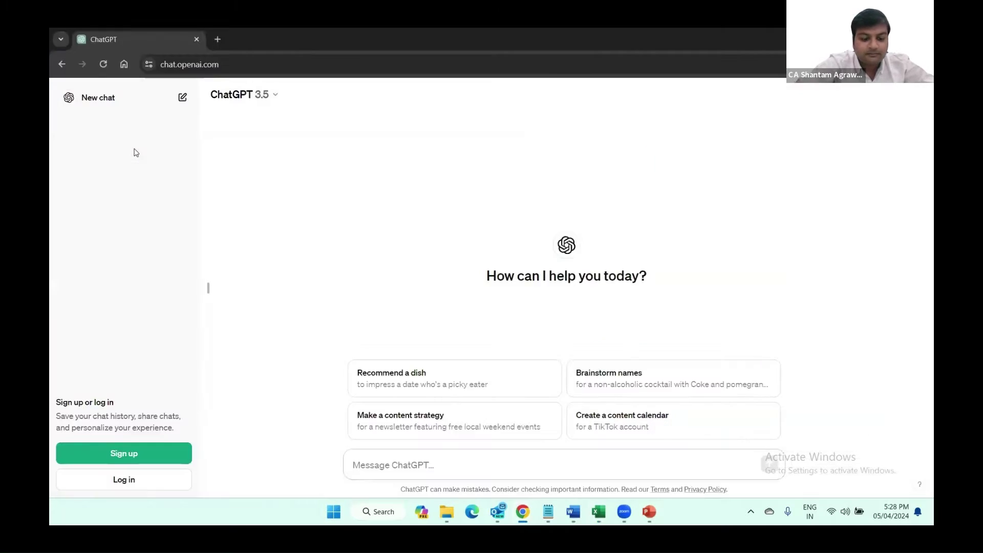
pyautogui.hotkey('ctrl', 'v')
pyautogui.scroll(5, 456, 404)
pyautogui.scroll(2, 456, 404)
pyautogui.click(417, 404)
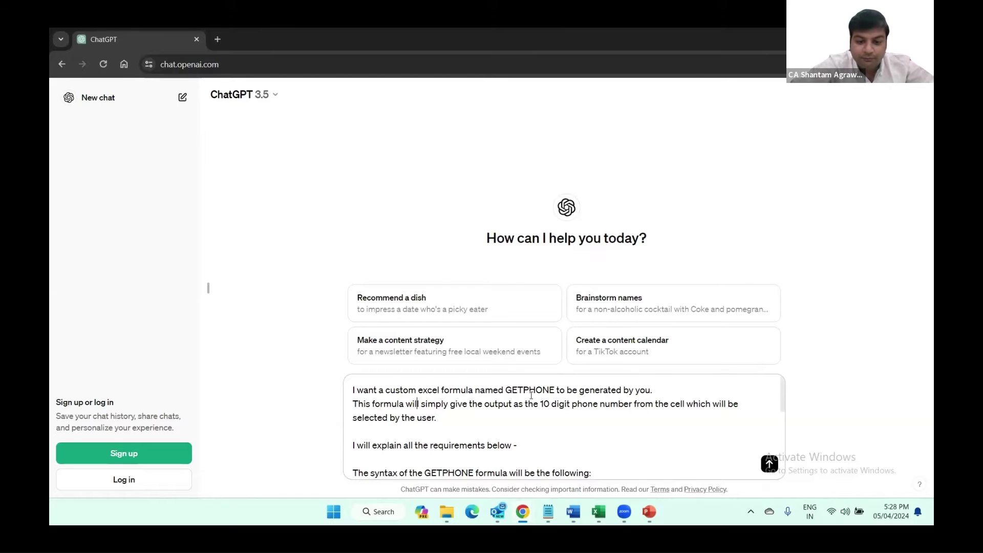
# - Switch to Excel, check which functions are suggested for "+get" in cell F2, cancel the entry, and return to ChatGPT
pyautogui.hotkey('alt', 'Tab')
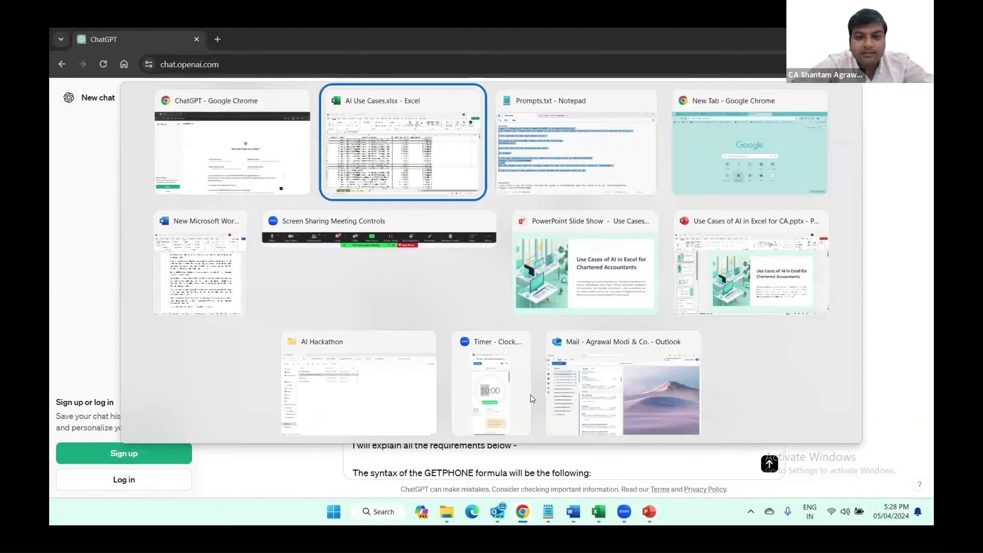
pyautogui.write('+get')
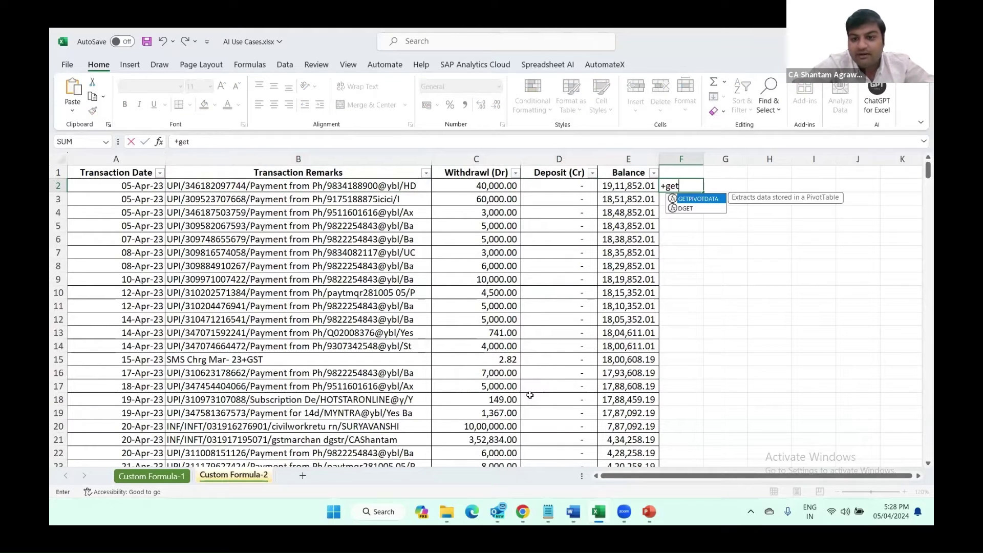
pyautogui.press('Escape')
pyautogui.press('Escape')
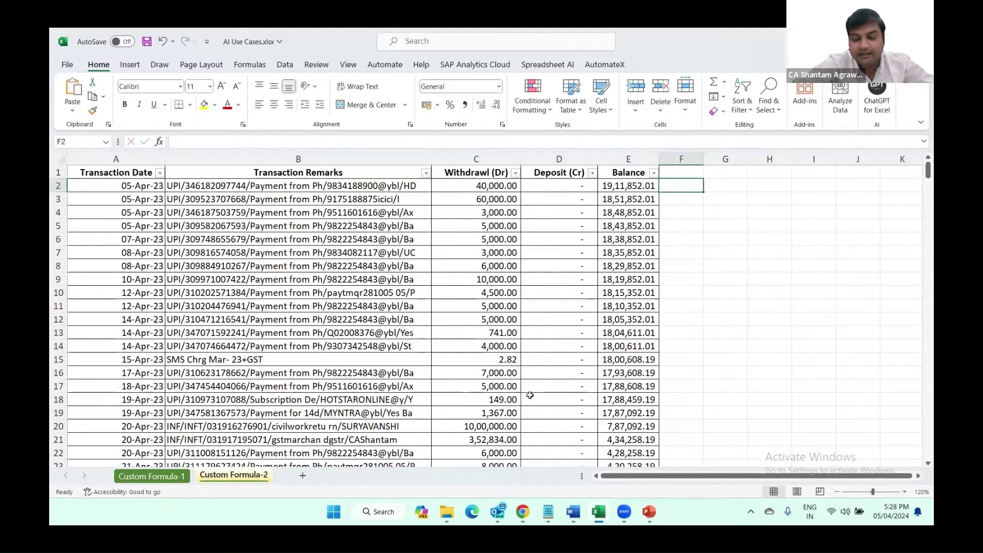
pyautogui.hotkey('alt', 'Tab')
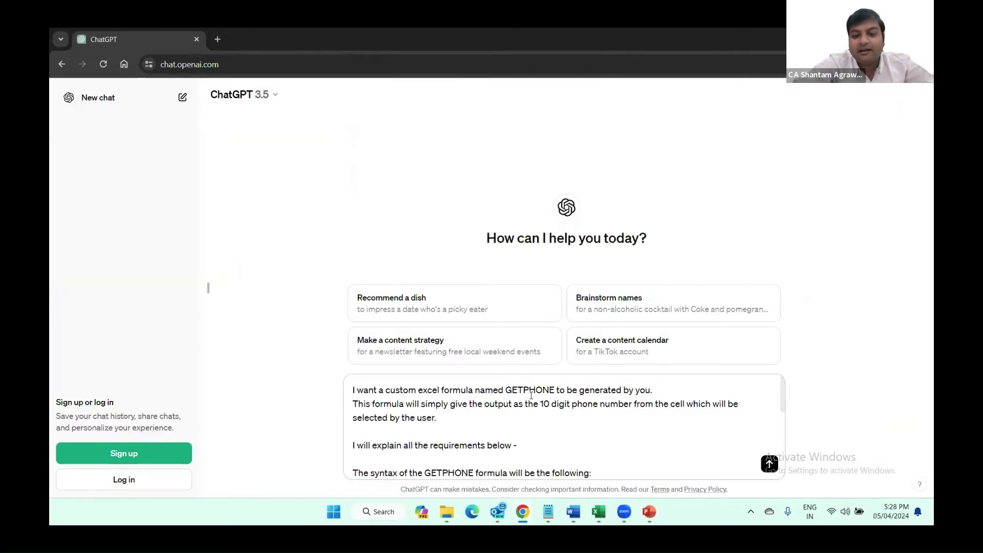
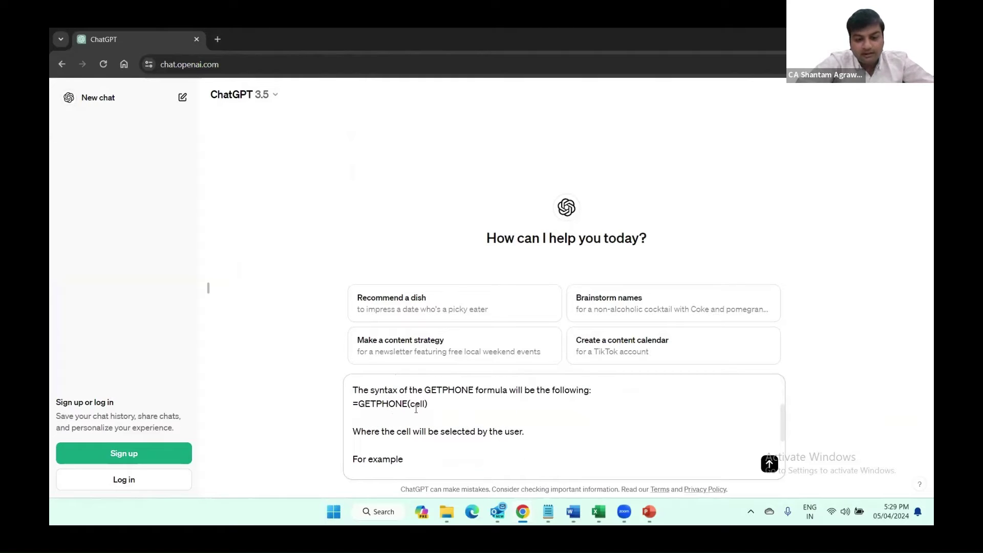
# - Review the syntax, example remark and expected output described in the pasted GETPHONE prompt
pyautogui.scroll(-3, 425, 410)
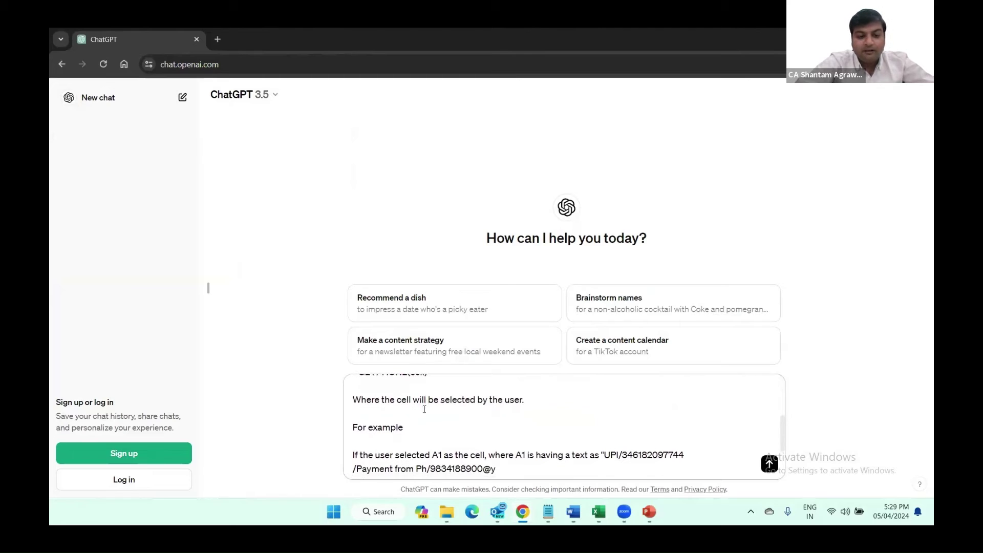
pyautogui.scroll(-2, 423, 411)
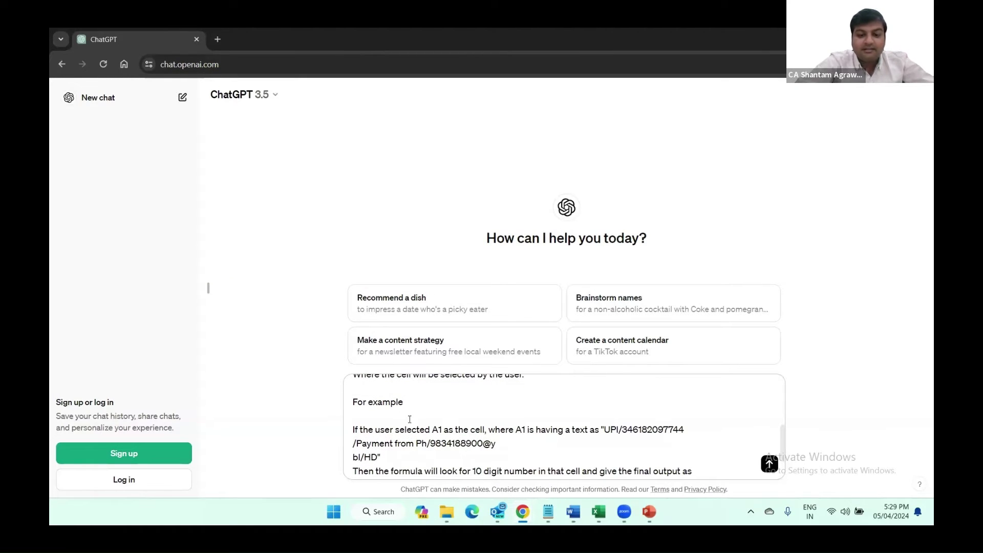
pyautogui.scroll(-1, 547, 440)
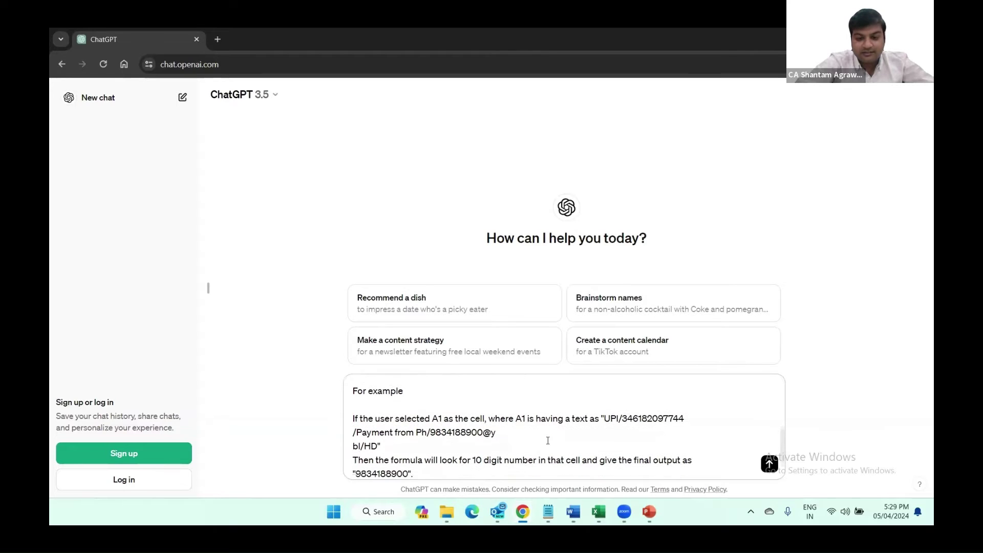
pyautogui.moveTo(609, 415); pyautogui.dragTo(552, 443)
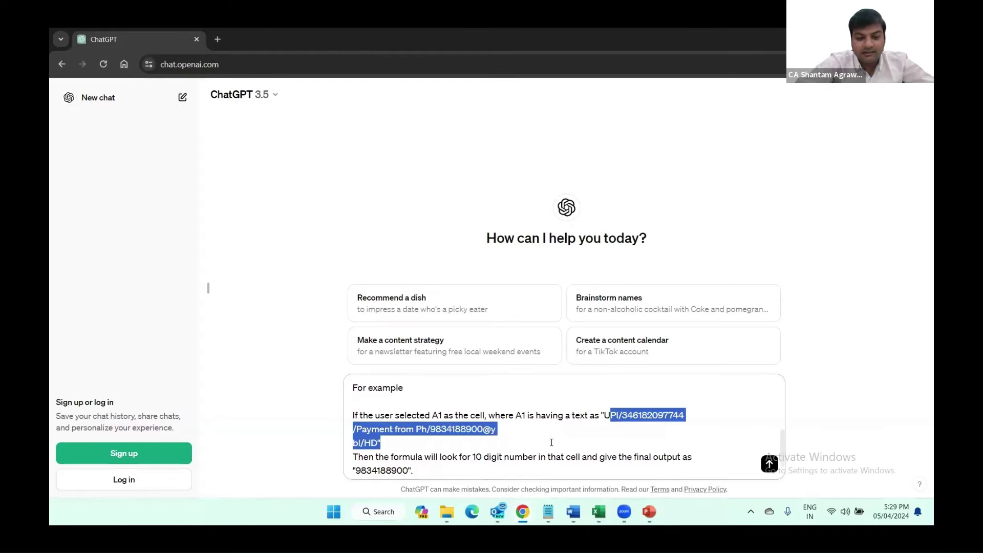
pyautogui.click(483, 443)
pyautogui.scroll(-2, 471, 442)
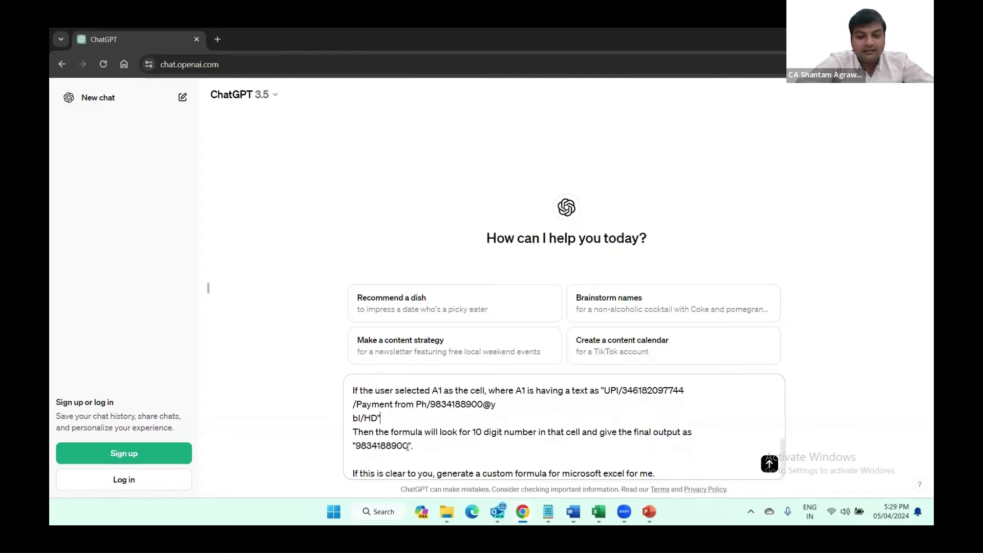
# - Check the expected output and closing request of the GETPHONE prompt, and send it to ChatGPT
pyautogui.moveTo(408, 447); pyautogui.dragTo(367, 449)
pyautogui.click(454, 437)
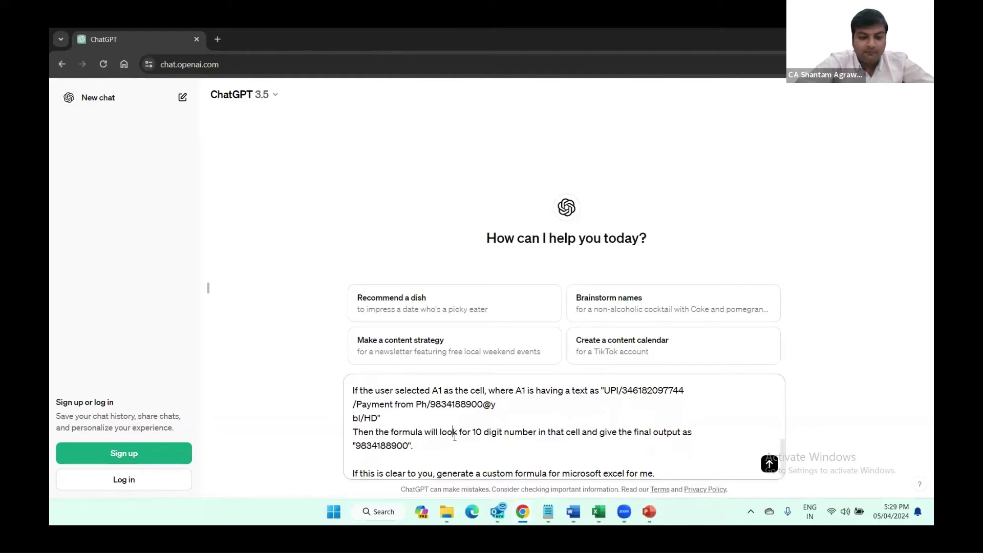
pyautogui.scroll(-1, 425, 445)
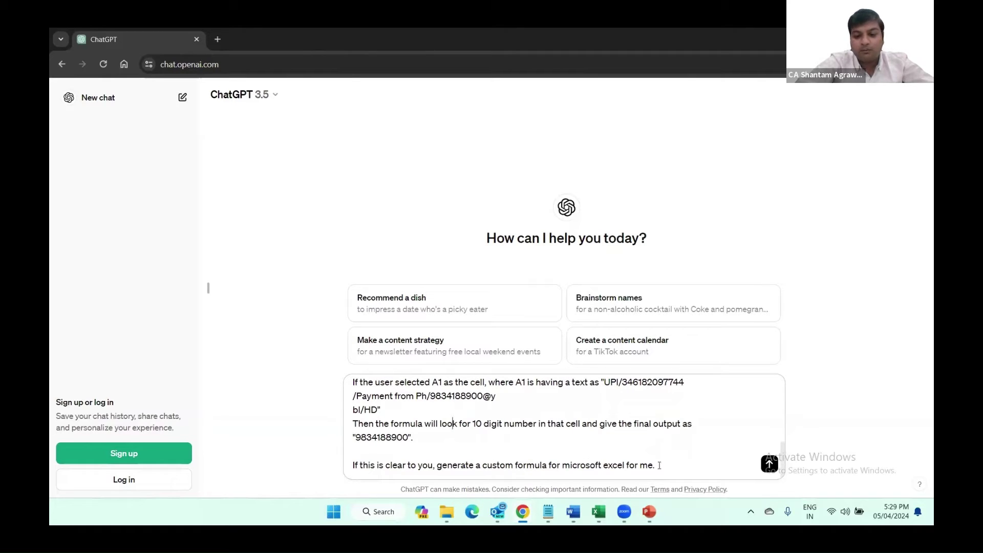
pyautogui.click(769, 464)
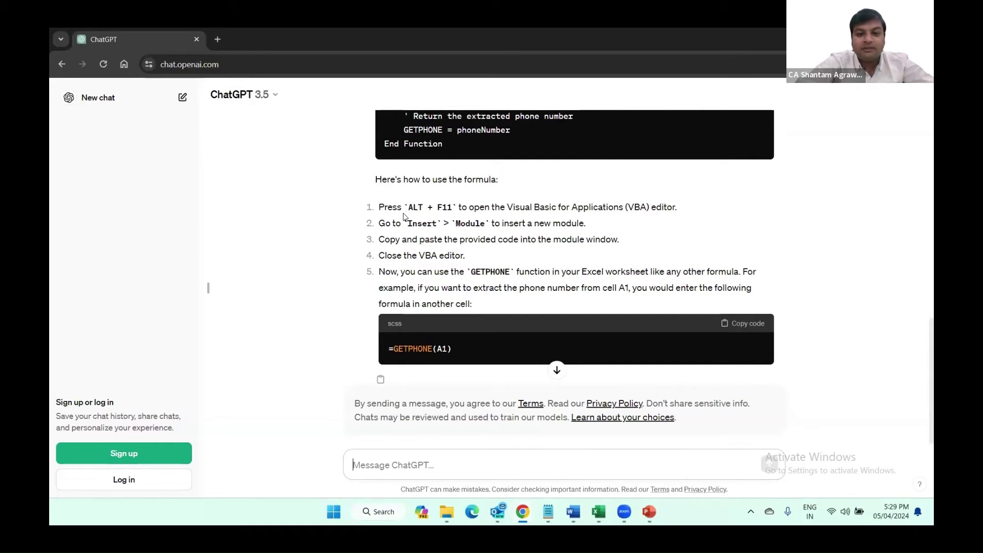
# - Copy the generated GETPHONE code from the reply and review the instructions for adding it in the VBA editor
pyautogui.moveTo(507, 206); pyautogui.dragTo(610, 210)
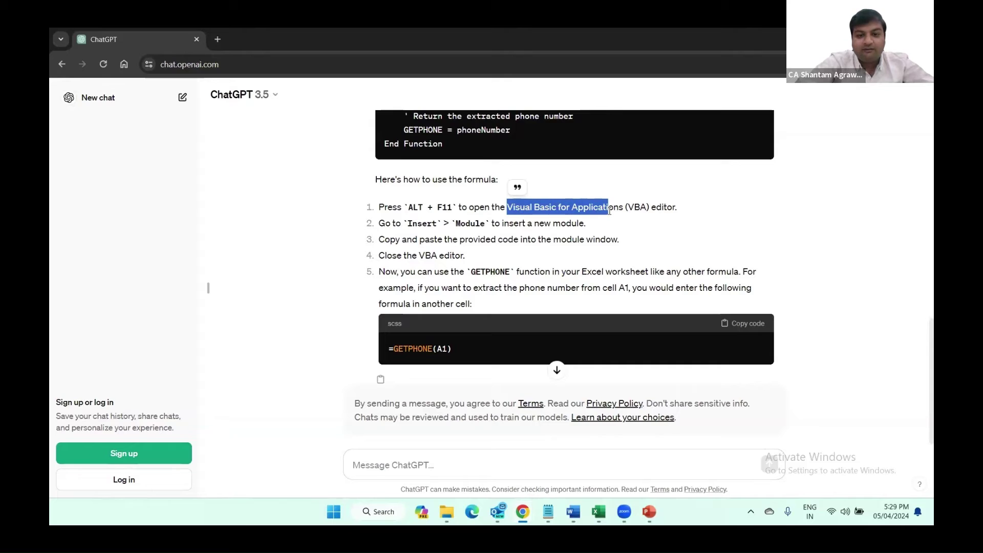
pyautogui.scroll(10, 547, 205)
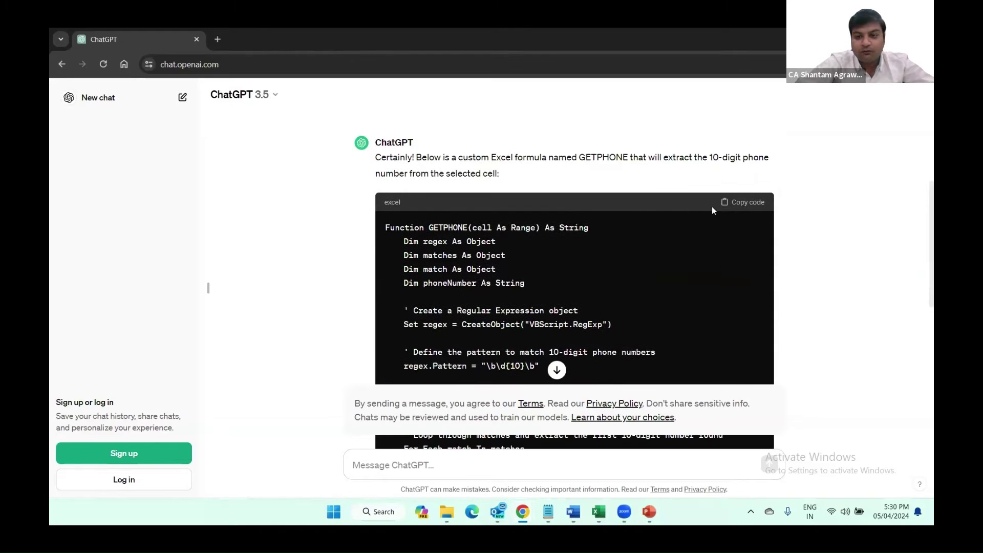
pyautogui.scroll(-8, 616, 245)
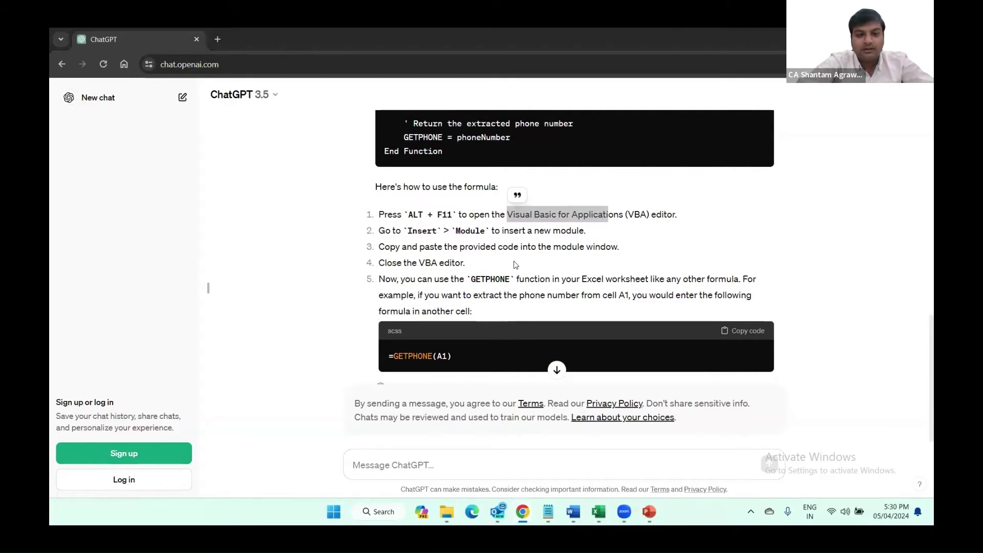
# - Switch to Excel and paste the GETPHONE code into a new VBA module of AI Use Cases.xlsx, closing its code window
pyautogui.hotkey('alt', 'Tab')
pyautogui.click(418, 195)
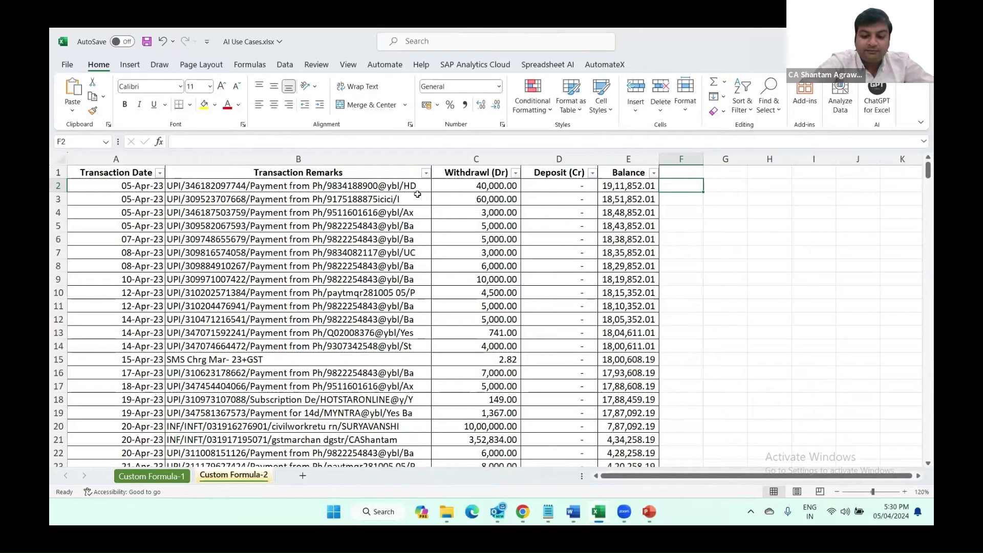
pyautogui.hotkey('alt', 'F11')
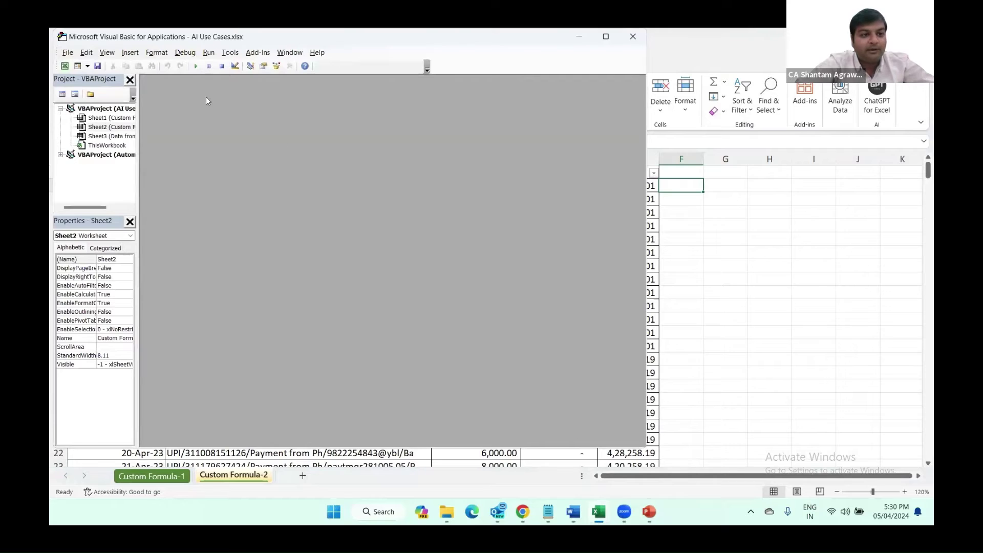
pyautogui.click(130, 52)
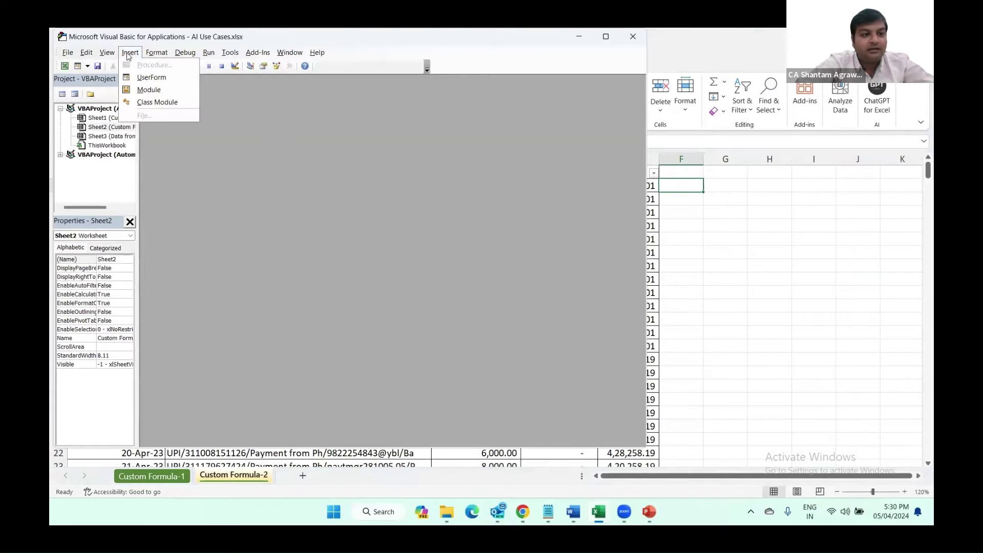
pyautogui.click(149, 90)
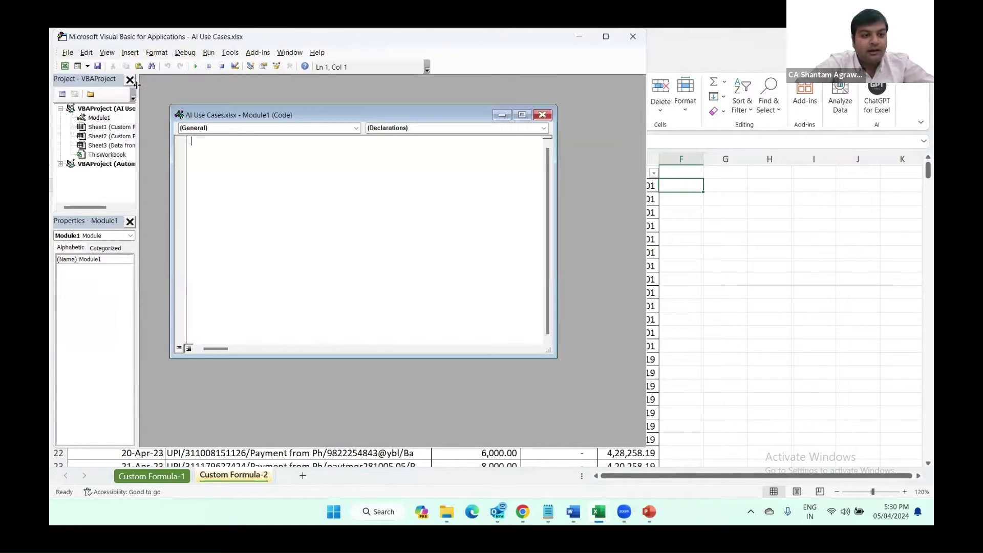
pyautogui.hotkey('ctrl', 'v')
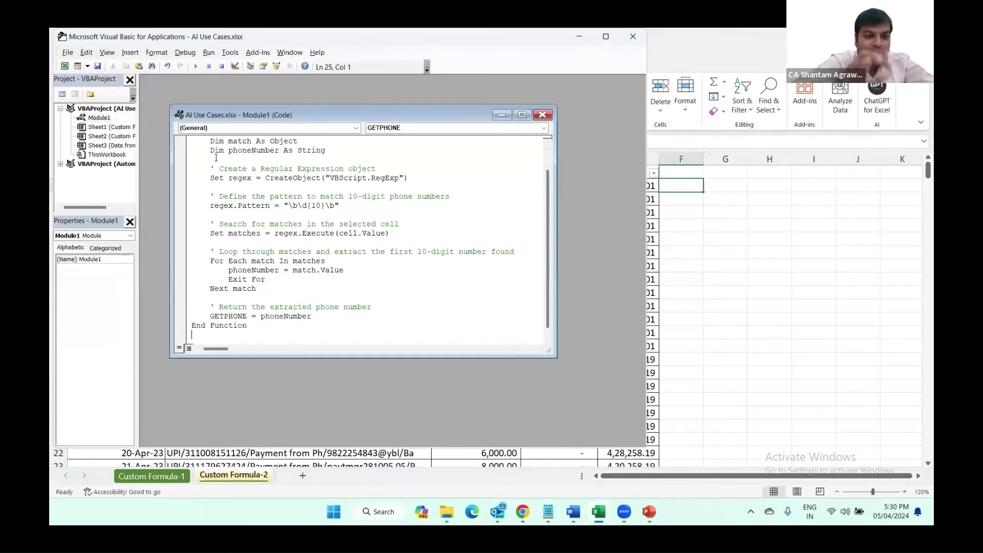
pyautogui.click(542, 114)
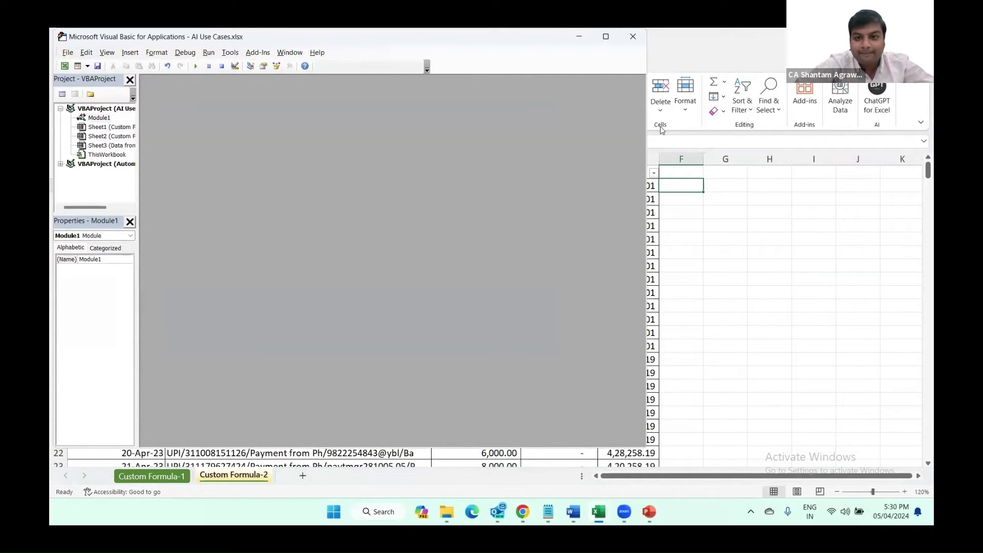
# - Return to the Custom Formula-2 sheet and enter +GETPHONE(B2) in cell F2
pyautogui.click(714, 207)
pyautogui.click(685, 189)
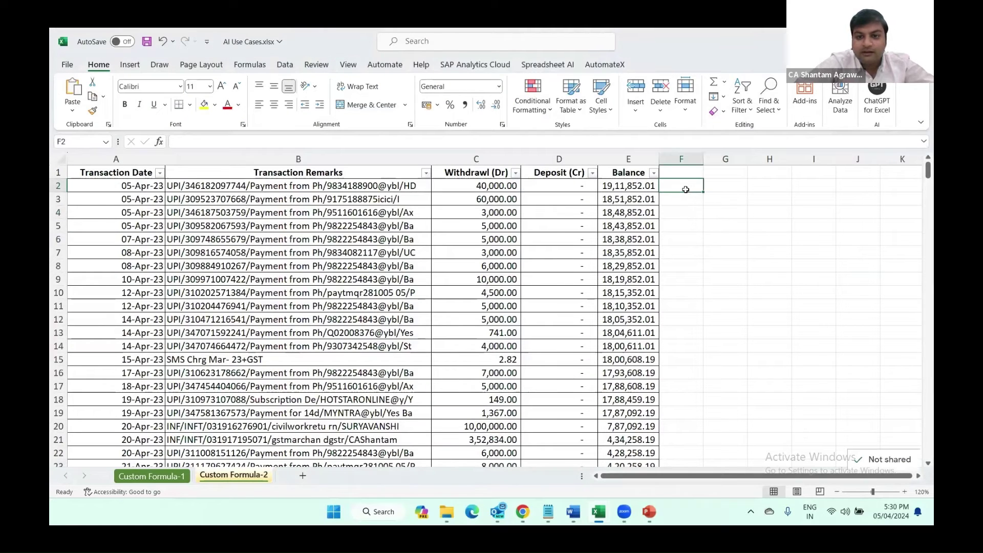
pyautogui.write('+get')
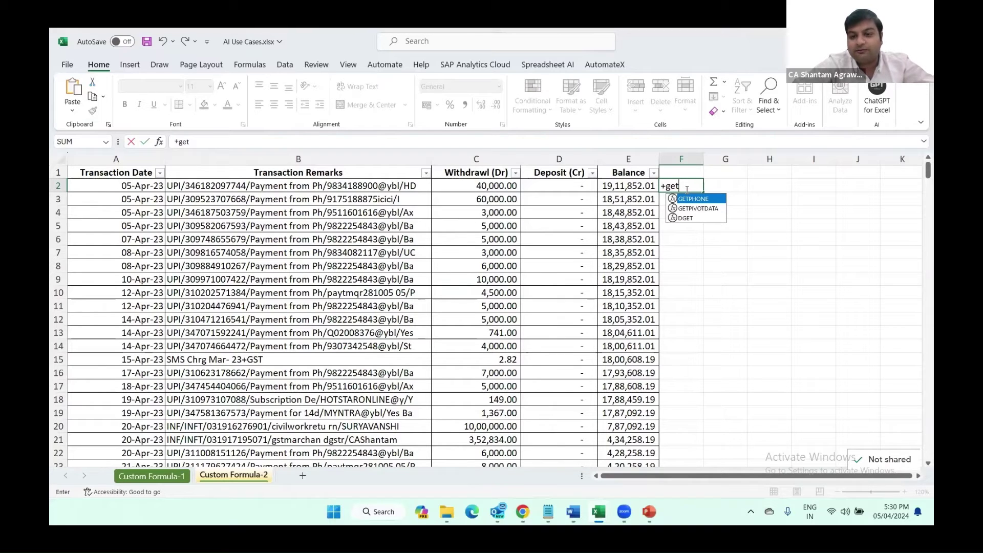
pyautogui.press('Tab')
pyautogui.press('Left')
pyautogui.press('Left')
pyautogui.press('Left')
pyautogui.press('Left')
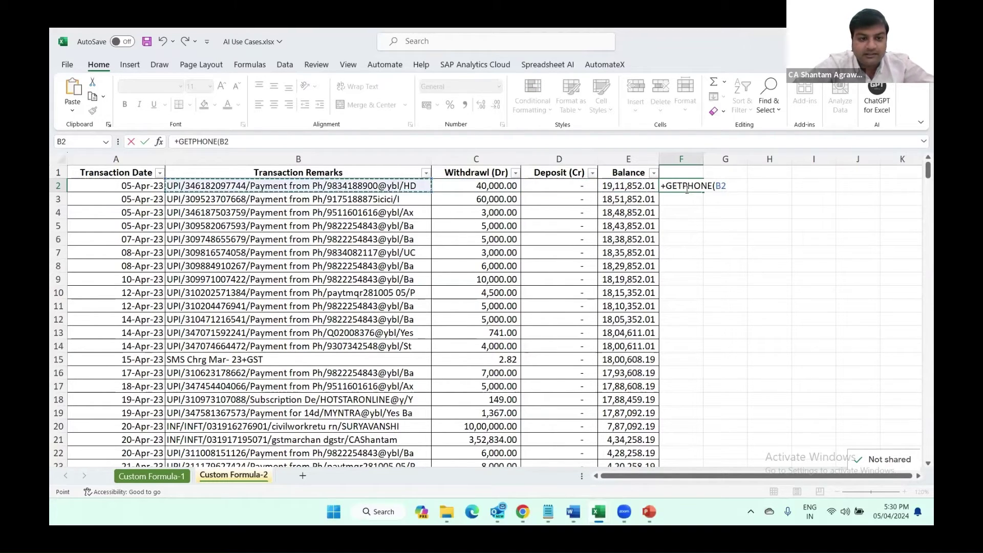
pyautogui.press('Return')
# - Copy the GETPHONE formula from F2 down column F to the last transaction row, F378
pyautogui.click(685, 187)
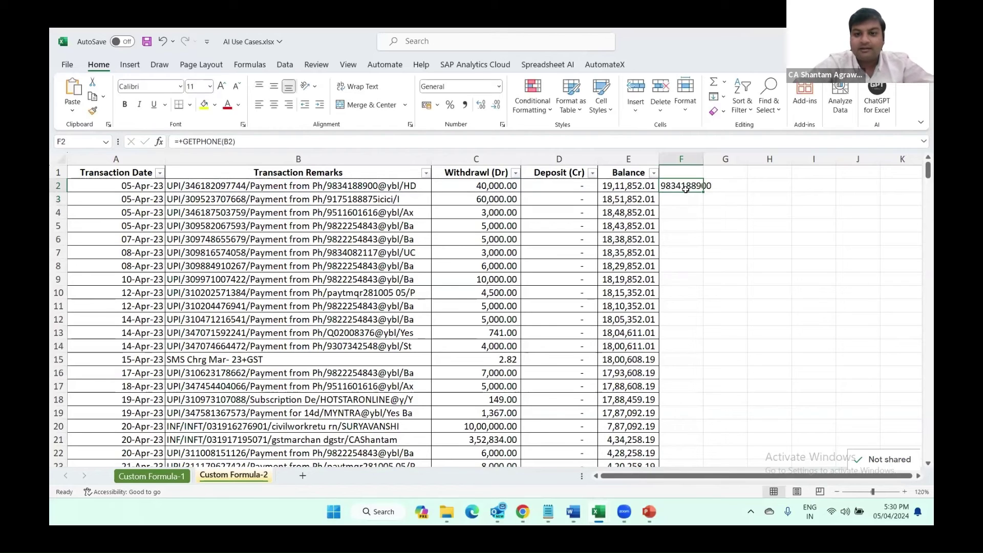
pyautogui.hotkey('ctrl', 'c')
pyautogui.press('Left')
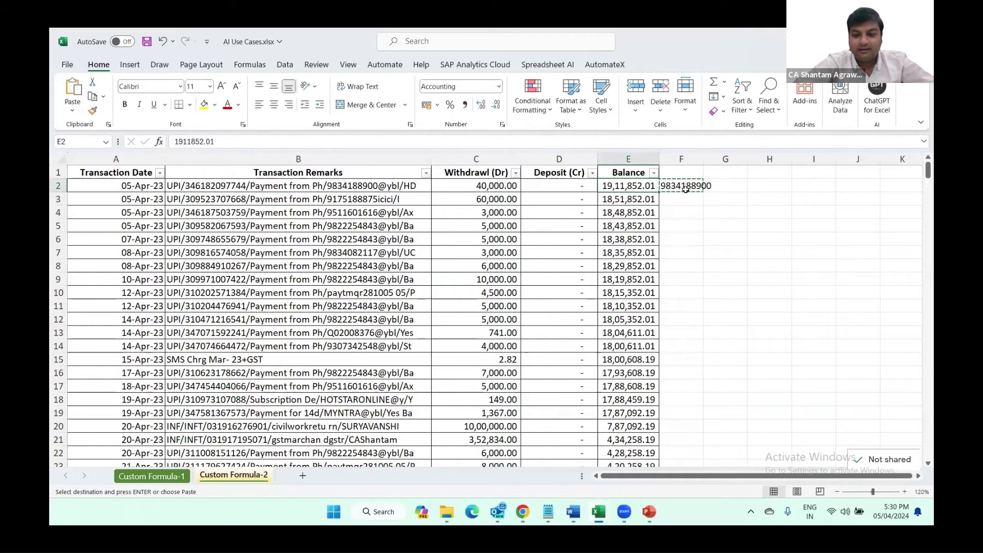
pyautogui.hotkey('ctrl', 'Down')
pyautogui.press('Right')
pyautogui.hotkey('ctrl', 'shift', 'Up')
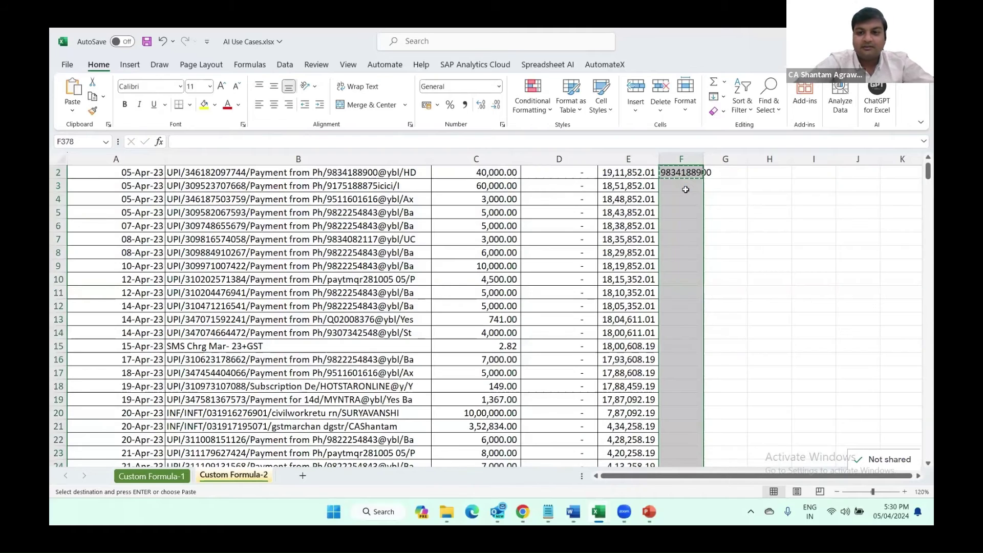
pyautogui.hotkey('ctrl', 'v')
pyautogui.hotkey('ctrl', 'Up')
pyautogui.press('Up')
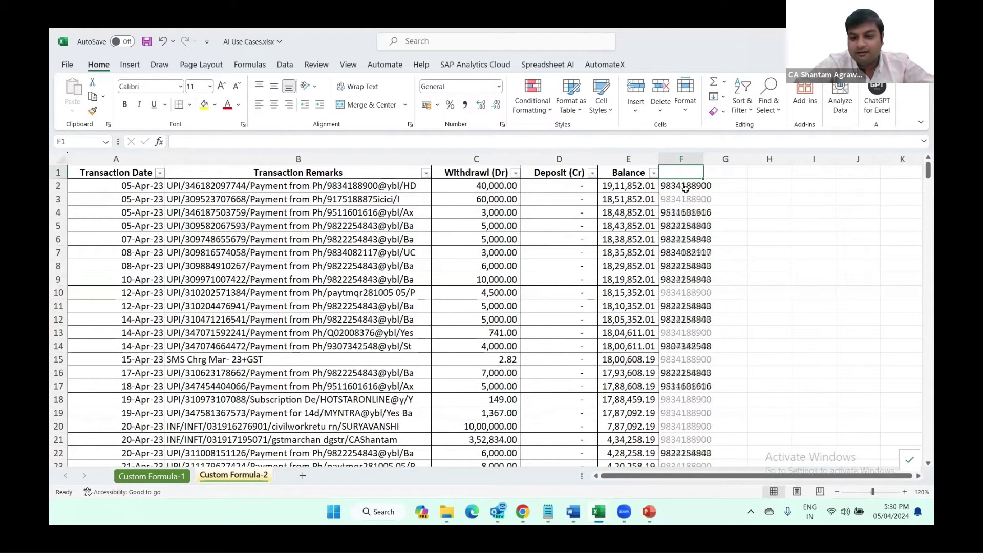
# - Fit the width of column F to the extracted phone numbers
pyautogui.press('Down')
pyautogui.press('Left')
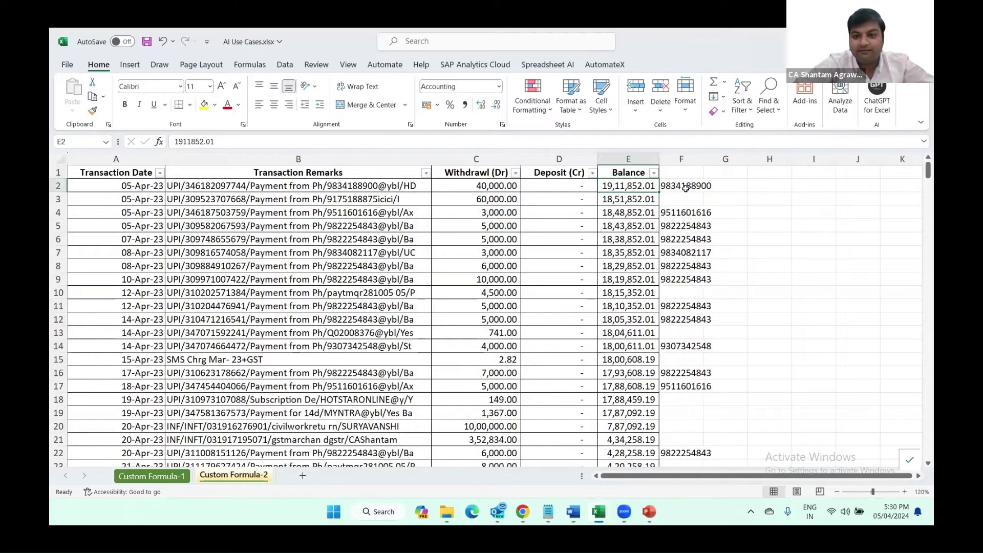
pyautogui.doubleClick(703, 159)
pyautogui.click(729, 187)
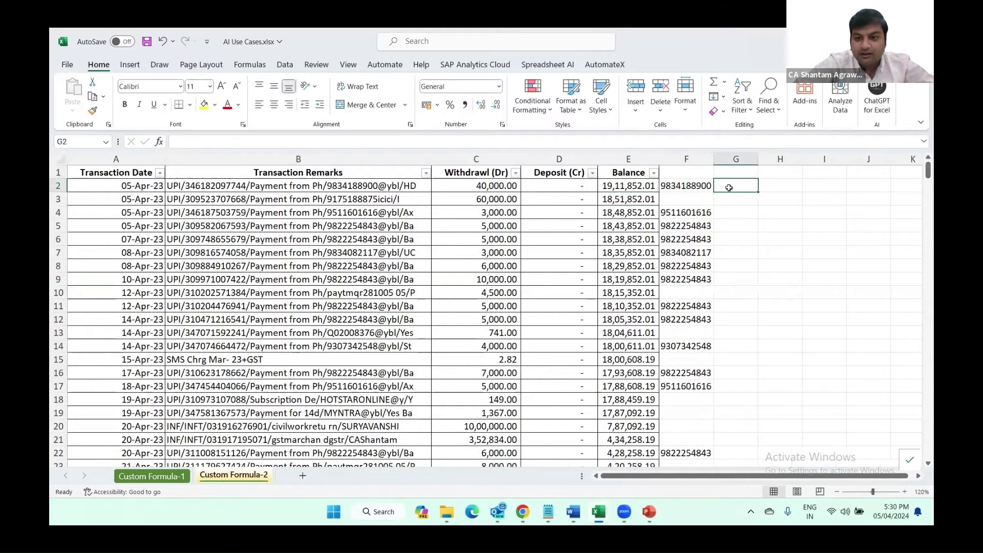
# - Compare the extracted phone numbers in column F with the transaction remarks in column B, especially in row 3
pyautogui.press('Right')
pyautogui.press('Right')
pyautogui.press('Right')
pyautogui.hscroll(2, 729, 188)
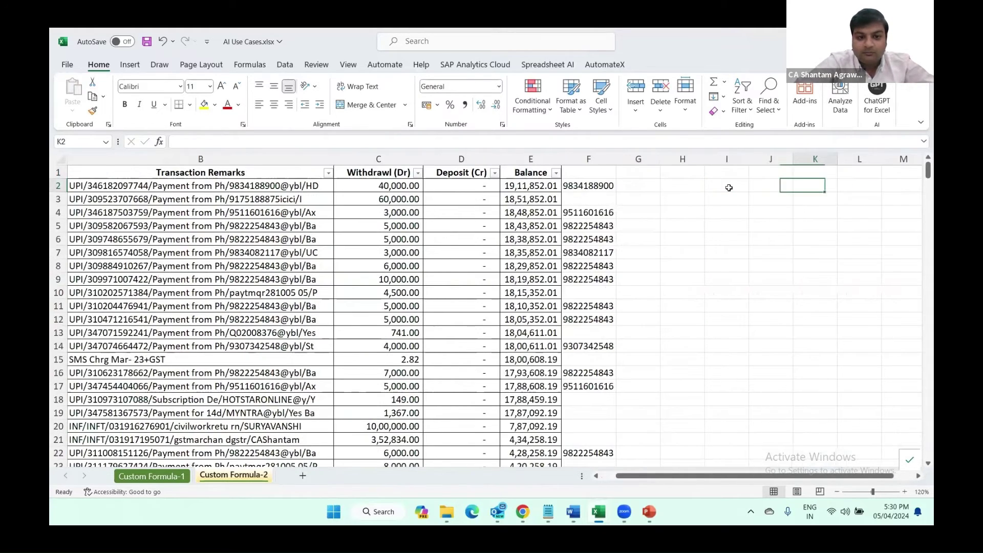
pyautogui.press('Left')
pyautogui.press('Left')
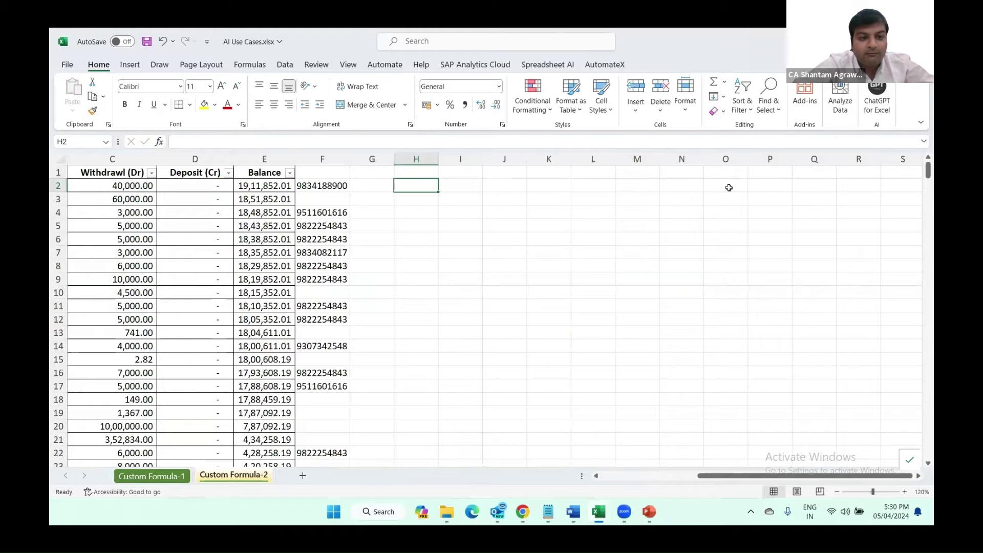
pyautogui.press('Left')
pyautogui.press('Left')
pyautogui.press('Left')
pyautogui.press('Left')
pyautogui.press('Left')
pyautogui.press('Left')
pyautogui.press('Left')
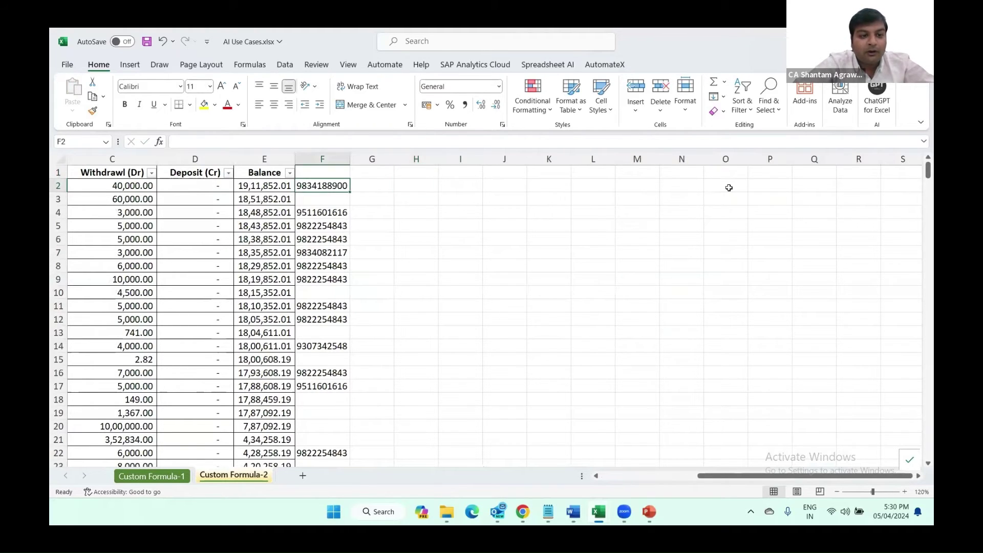
pyautogui.press('Right')
pyautogui.press('Down')
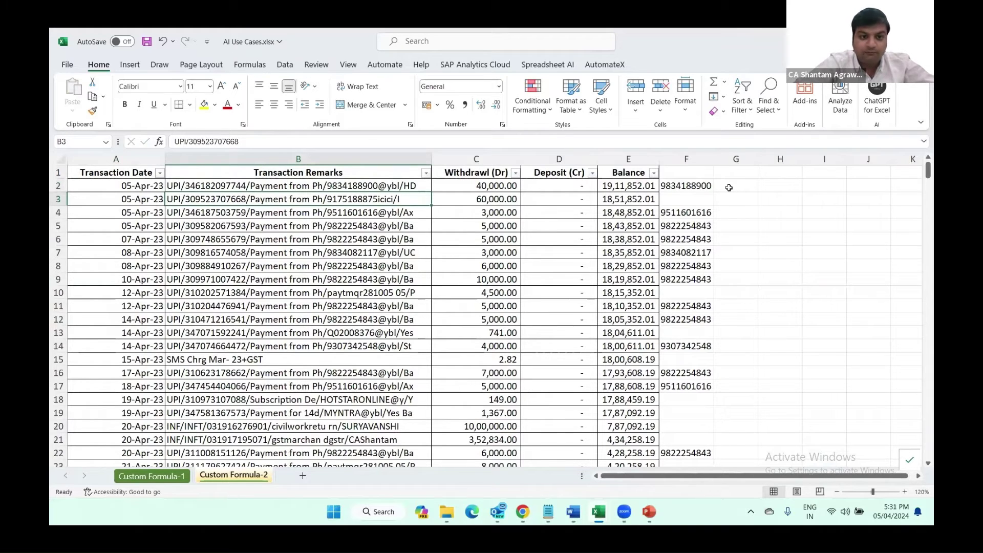
# - Enter +UNIQUE(F2:F378) in cell H2 to list each extracted phone number once
pyautogui.press('Right')
pyautogui.press('Up')
pyautogui.press('Right')
pyautogui.press('Right')
pyautogui.press('Right')
pyautogui.press('Right')
pyautogui.press('Right')
pyautogui.press('Right')
pyautogui.press('Left')
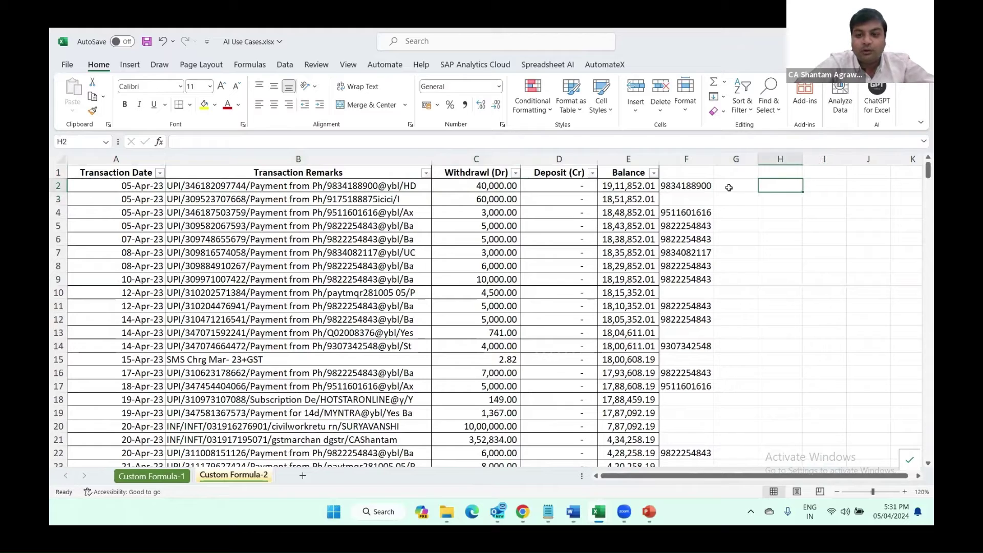
pyautogui.press('Right')
pyautogui.press('Right')
pyautogui.press('Right')
pyautogui.press('Left')
pyautogui.press('Left')
pyautogui.press('Left')
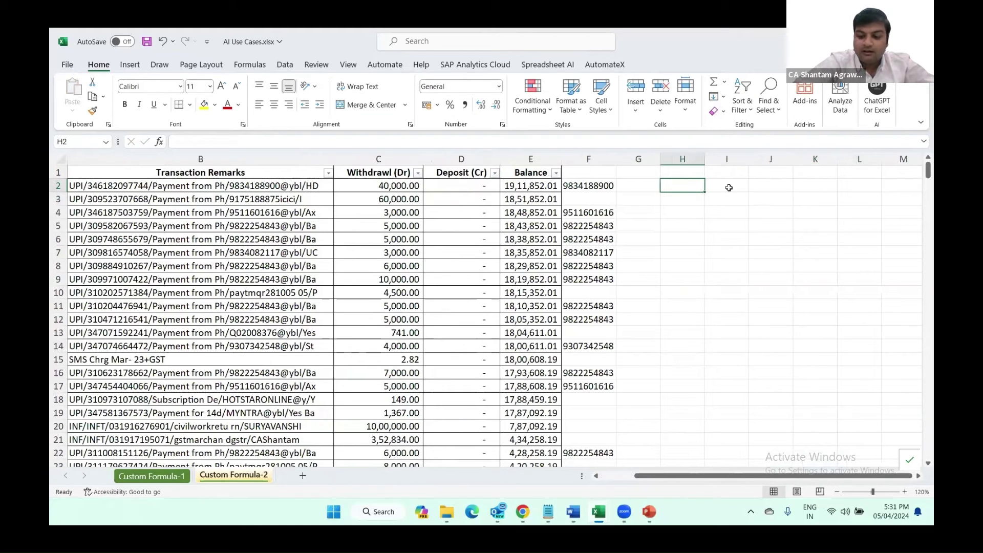
pyautogui.write('+')
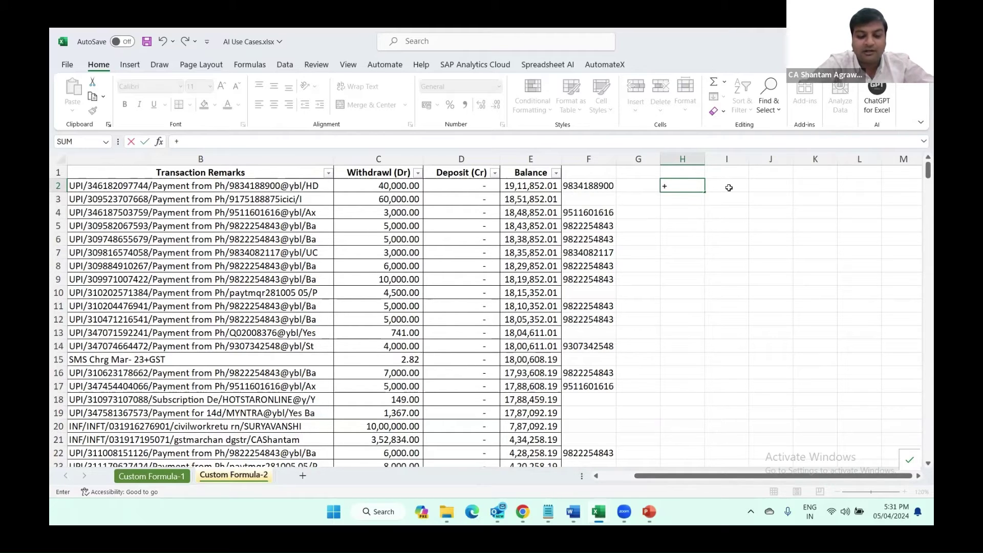
pyautogui.write('uni')
pyautogui.press('Down')
pyautogui.press('Down')
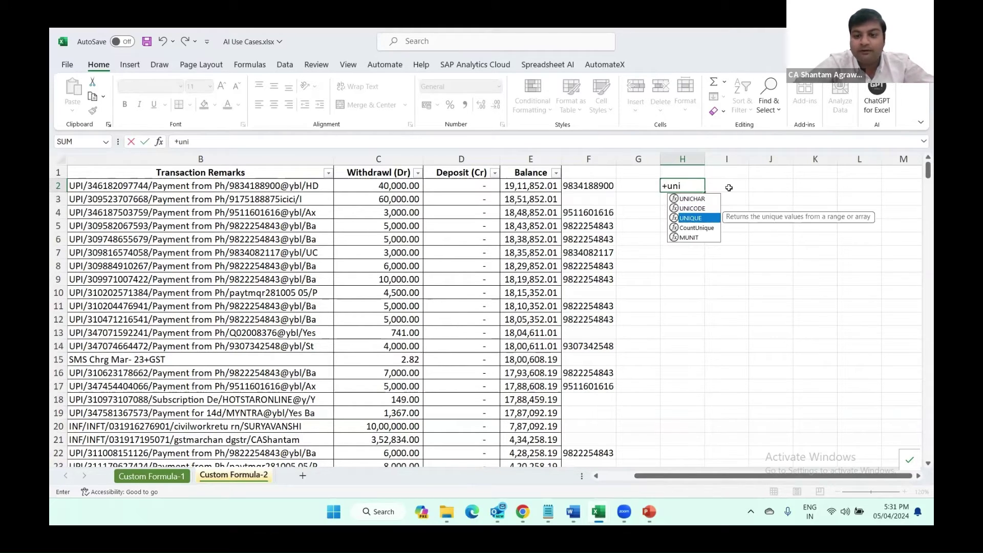
pyautogui.press('Tab')
pyautogui.press('Left')
pyautogui.press('Left')
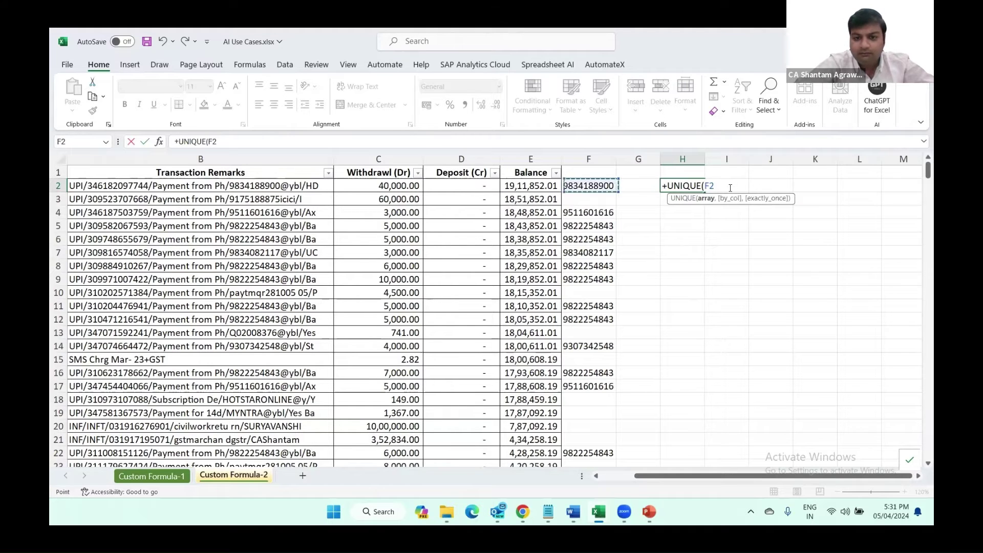
pyautogui.hotkey('ctrl', 'shift', 'Down')
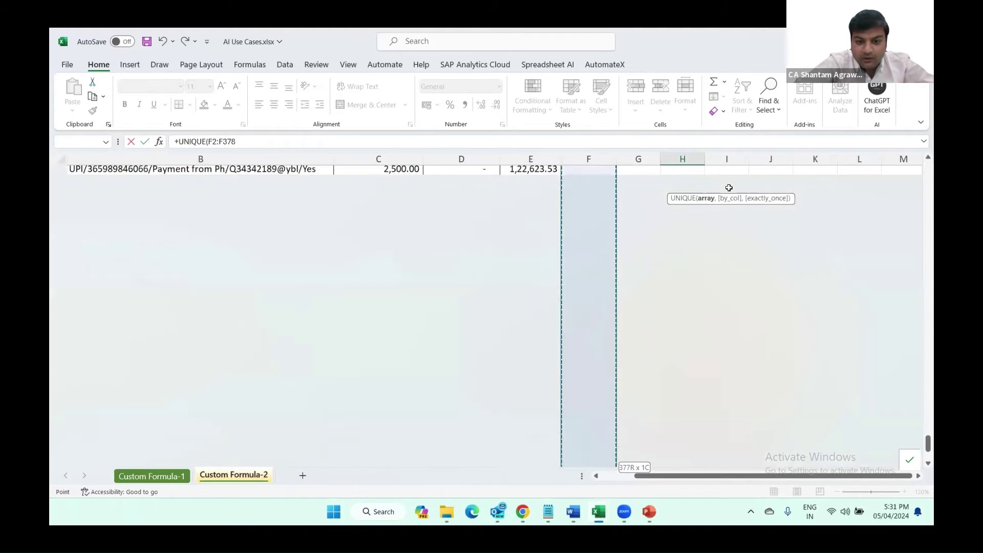
pyautogui.press('Return')
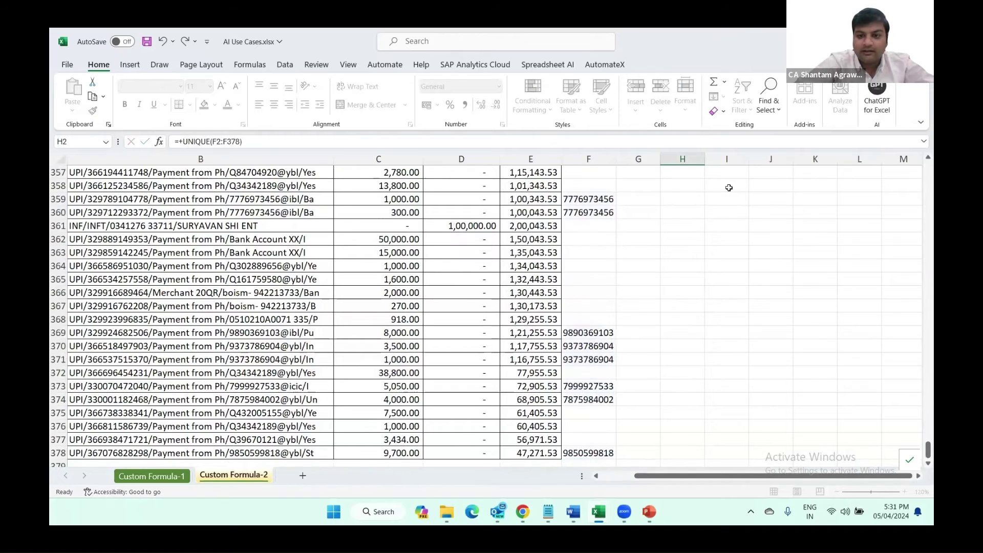
# - Examine the full list of unique phone numbers in column H and select the balances in E2:E378
pyautogui.hotkey('ctrl', 'shift', 'Down')
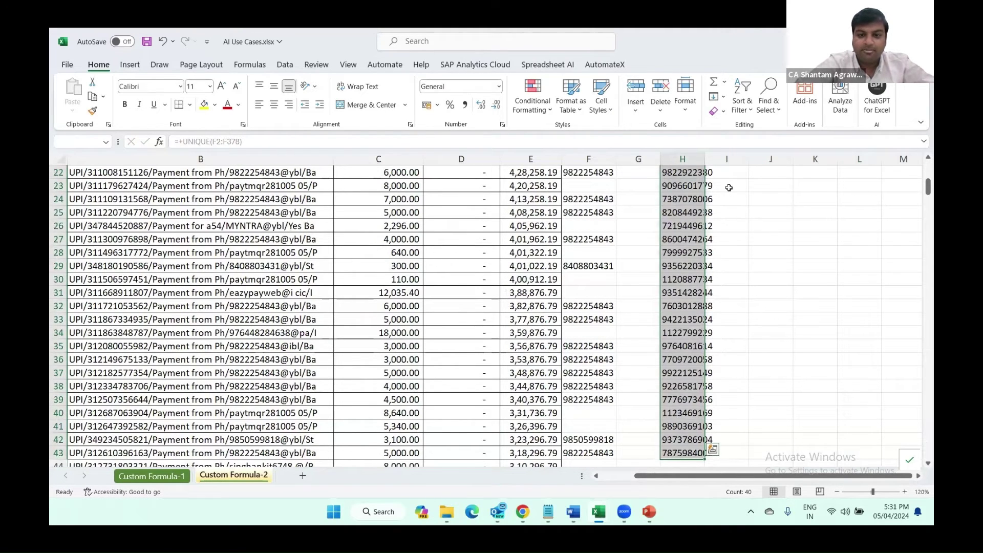
pyautogui.hotkey('ctrl', 'Up')
pyautogui.press('Left')
pyautogui.press('Left')
pyautogui.press('Left')
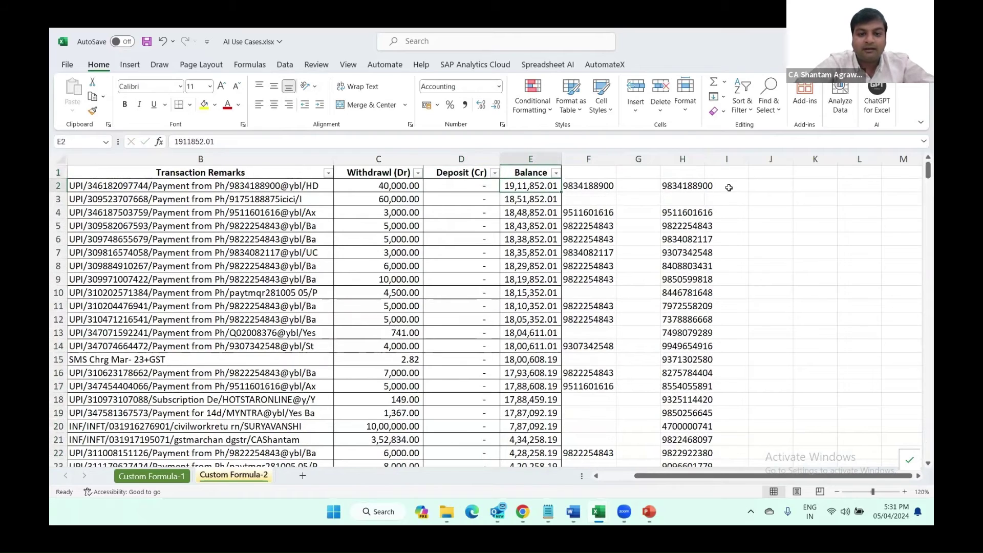
pyautogui.hotkey('ctrl', 'shift', 'Down')
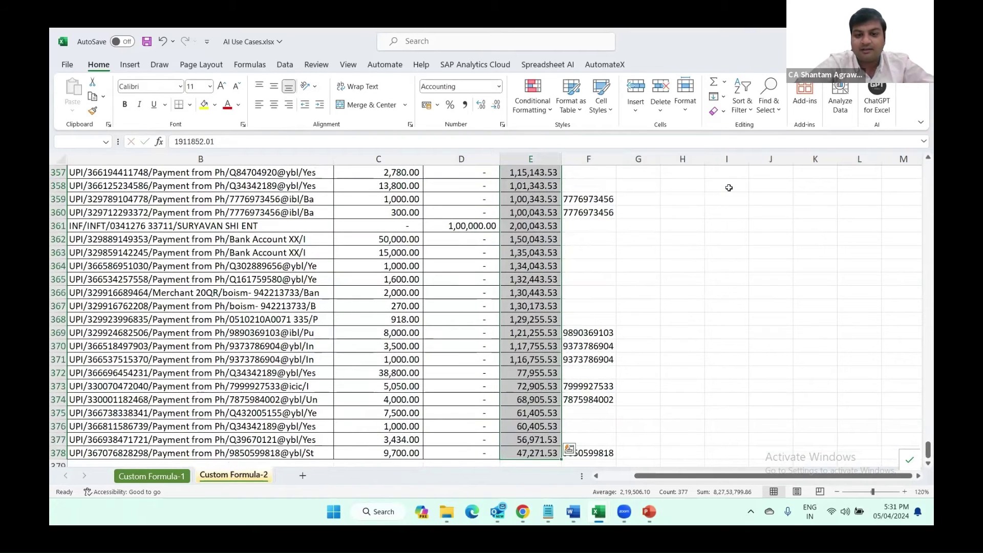
# - Select the whole list of unique phone numbers in column H to check its extent
pyautogui.hotkey('ctrl', 'Up')
pyautogui.press('Right')
pyautogui.press('Right')
pyautogui.press('Right')
pyautogui.hotkey('ctrl', 'shift', 'Down')
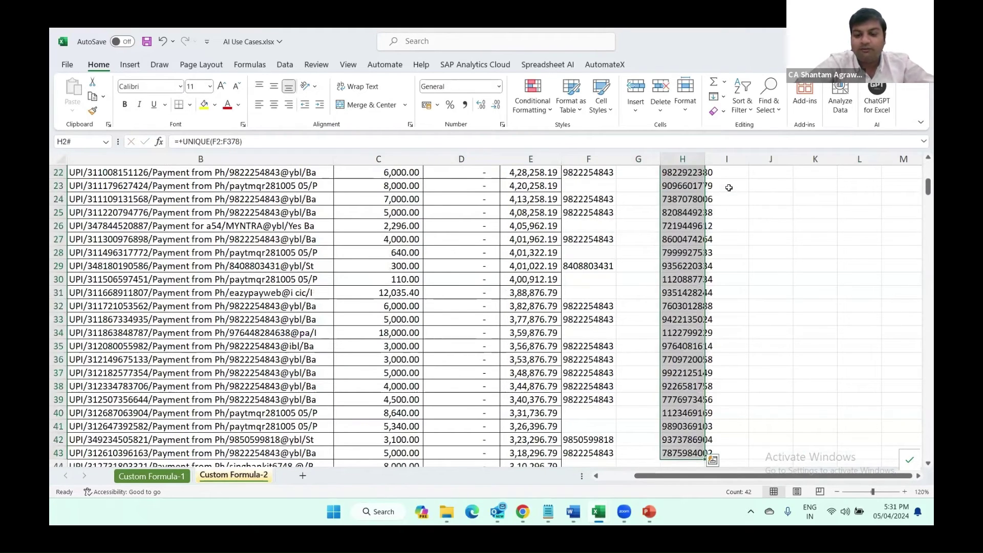
pyautogui.hotkey('ctrl', 'Up')
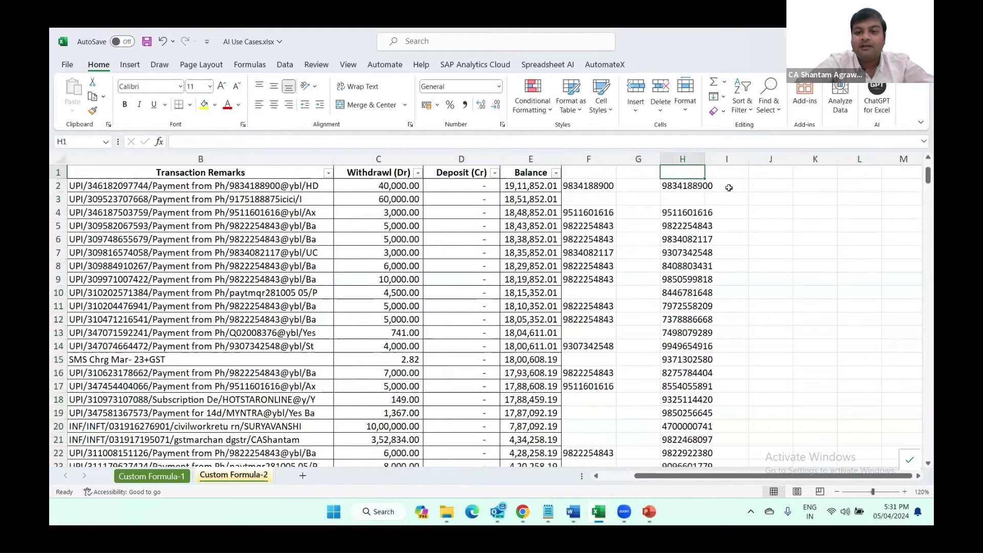
# - Fit column H's width to its phone numbers and enter +COUNTIF(F2:F378,H2) in cell I2 to count each number's occurrences
pyautogui.press('Right')
pyautogui.press('Right')
pyautogui.click(733, 183)
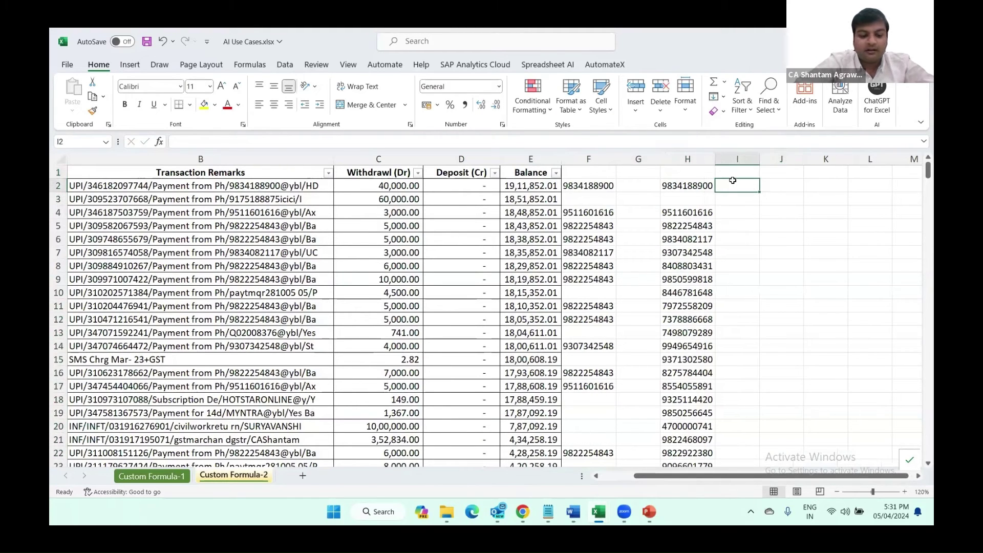
pyautogui.write('+coun')
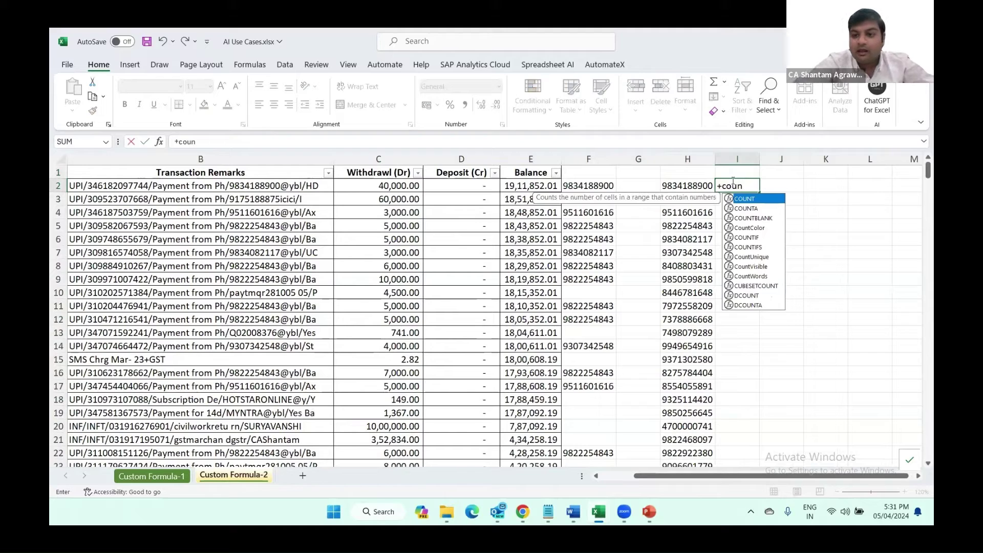
pyautogui.press('Down')
pyautogui.press('Down')
pyautogui.press('Down')
pyautogui.press('Down')
pyautogui.press('Tab')
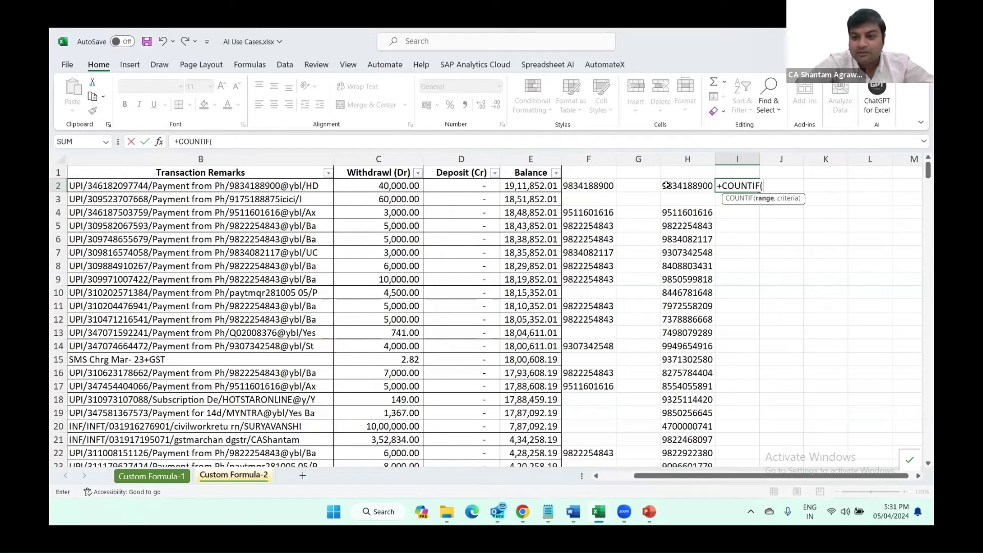
pyautogui.click(588, 186)
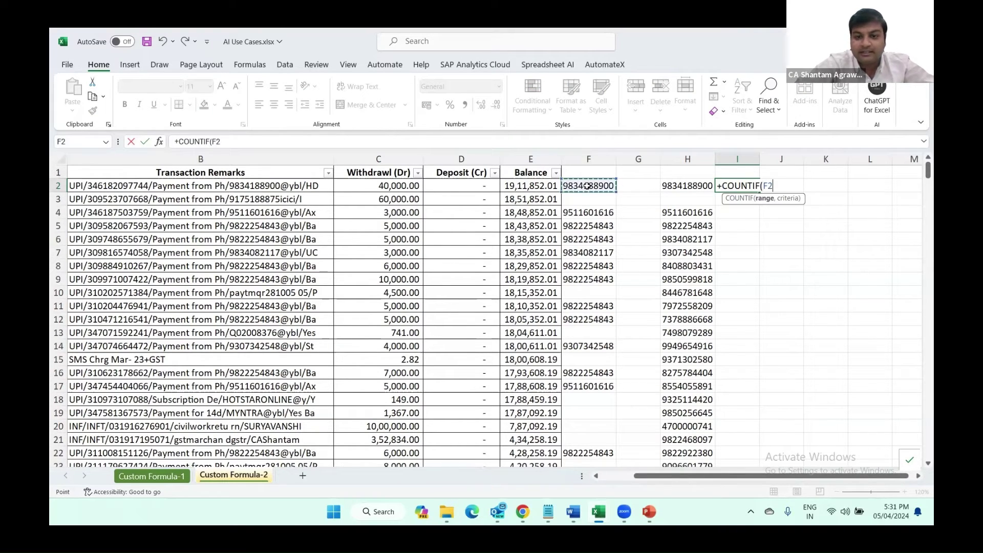
pyautogui.hotkey('ctrl', 'shift', 'Down')
pyautogui.write(',')
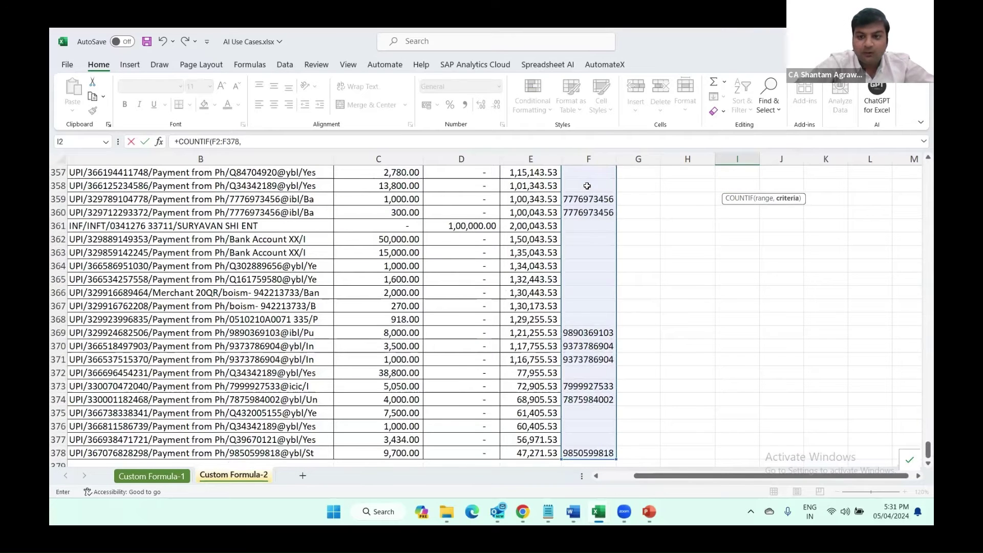
pyautogui.press('Up')
pyautogui.press('Down')
pyautogui.press('Left')
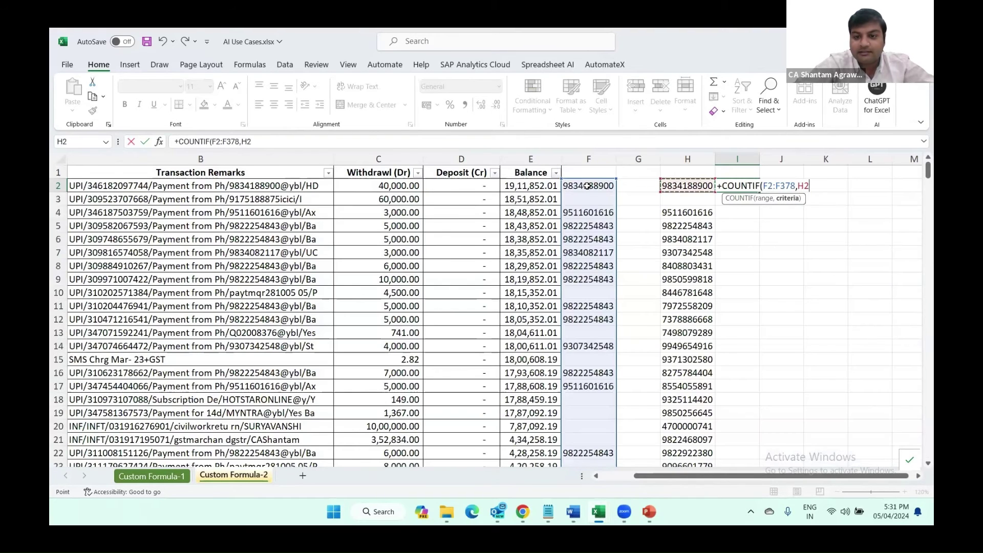
pyautogui.press('Return')
pyautogui.press('Up')
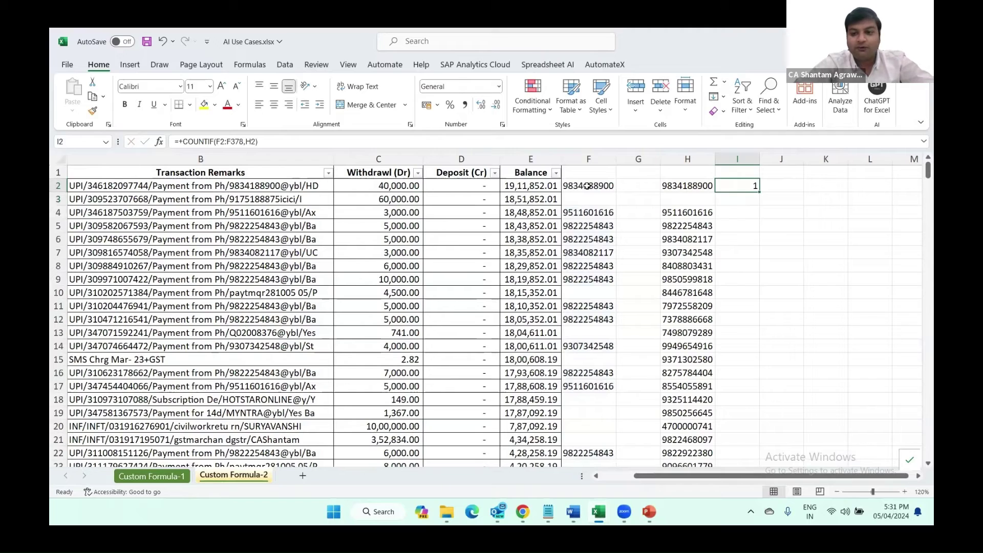
# - Copy the COUNTIF formula from I2 down to I43, alongside the unique phone numbers
pyautogui.hotkey('ctrl', 'c')
pyautogui.press('Left')
pyautogui.hotkey('ctrl', 'Down')
pyautogui.press('Right')
pyautogui.hotkey('ctrl', 'shift', 'Up')
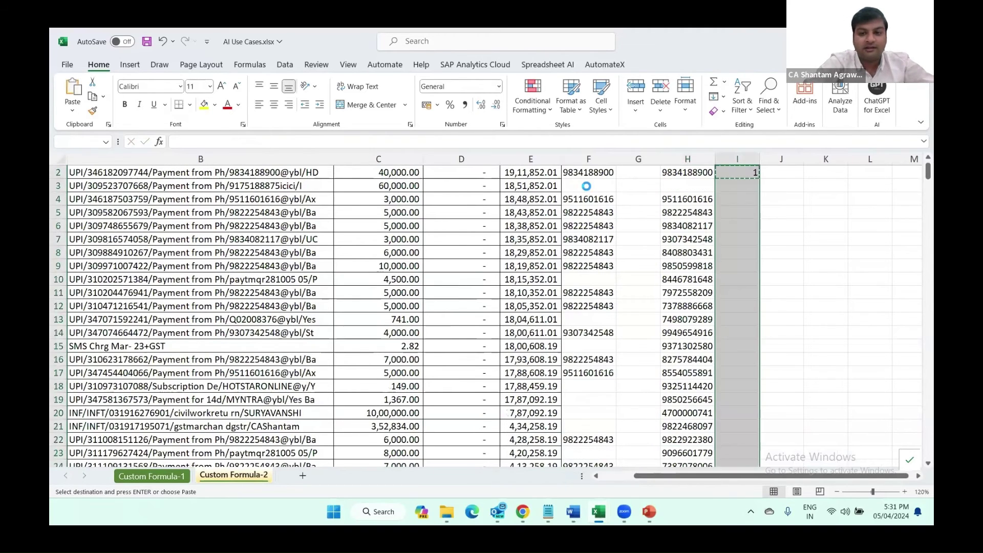
pyautogui.hotkey('ctrl', 'v')
pyautogui.press('Escape')
pyautogui.hotkey('ctrl', 'Up')
# - Enter +SORT(H2:I43,2,-1) in cell K2 to list the phone numbers by count in descending order
pyautogui.press('Right')
pyautogui.press('Right')
pyautogui.press('Right')
pyautogui.press('Right')
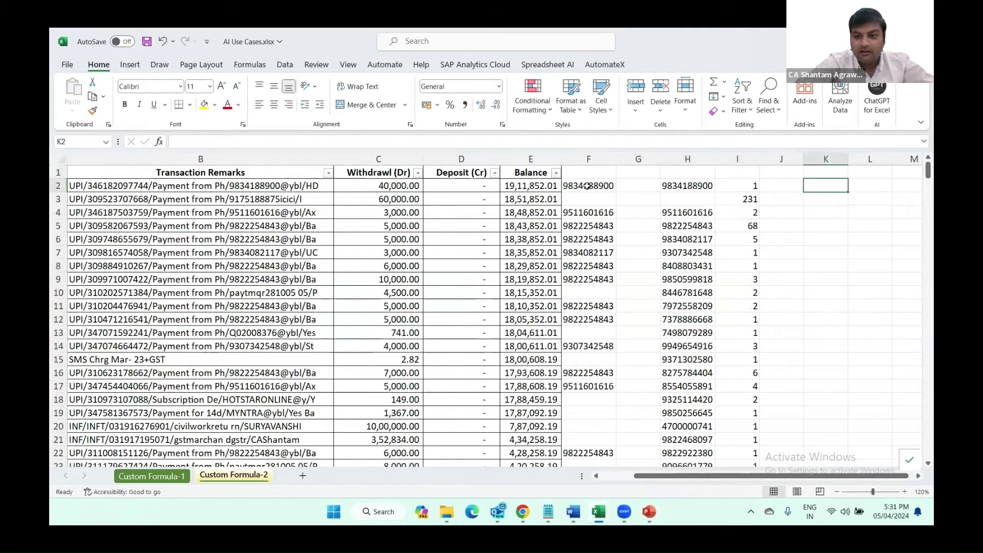
pyautogui.press('Right')
pyautogui.click(587, 185)
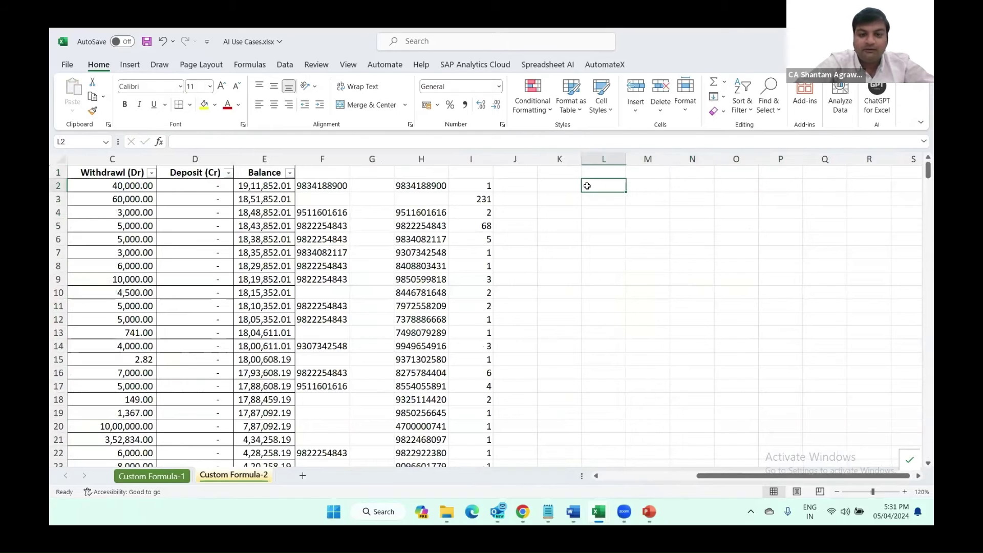
pyautogui.press('Left')
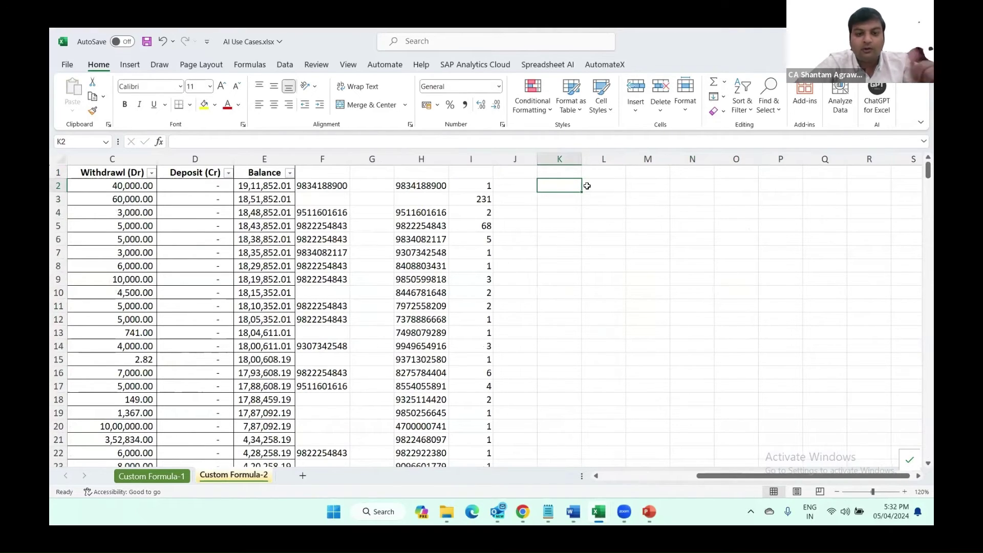
pyautogui.write('+')
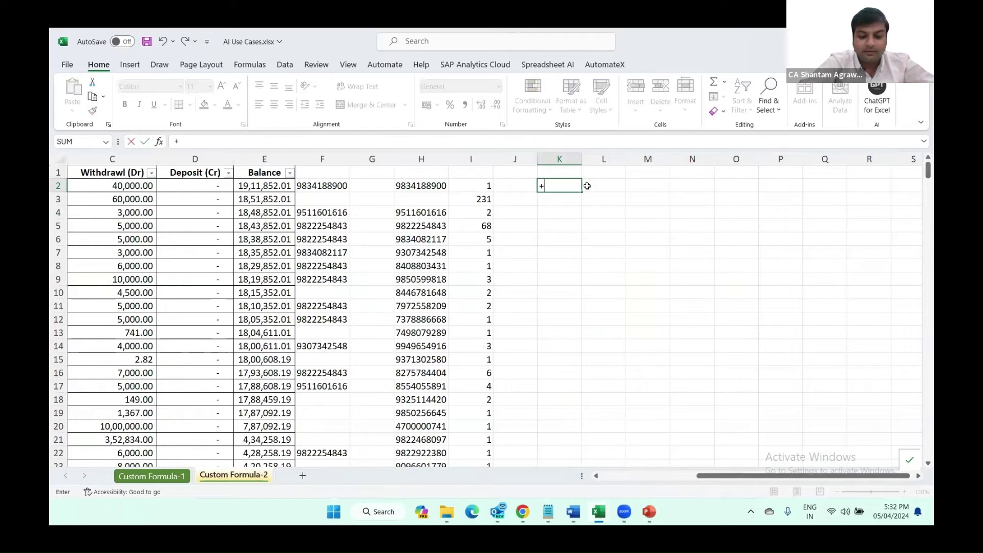
pyautogui.write('sort')
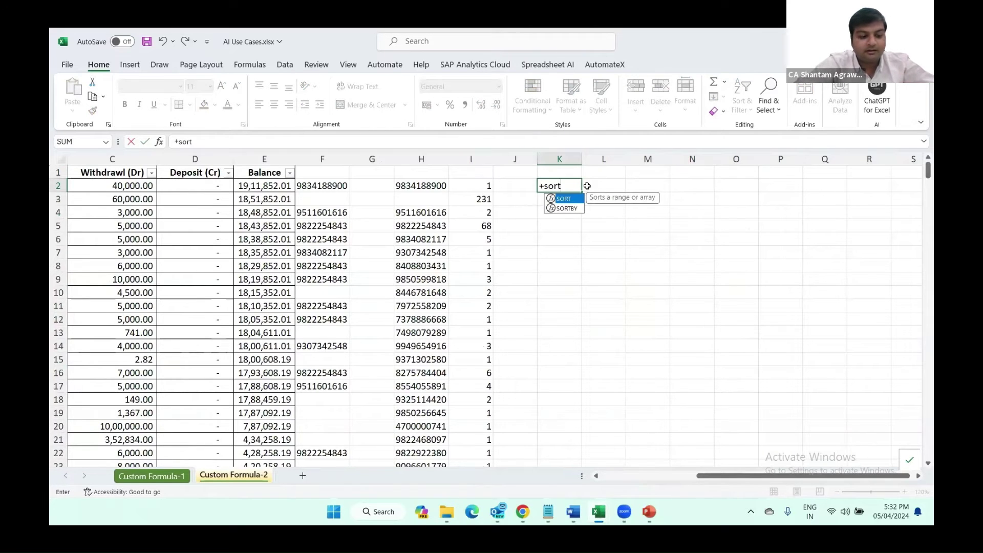
pyautogui.press('Tab')
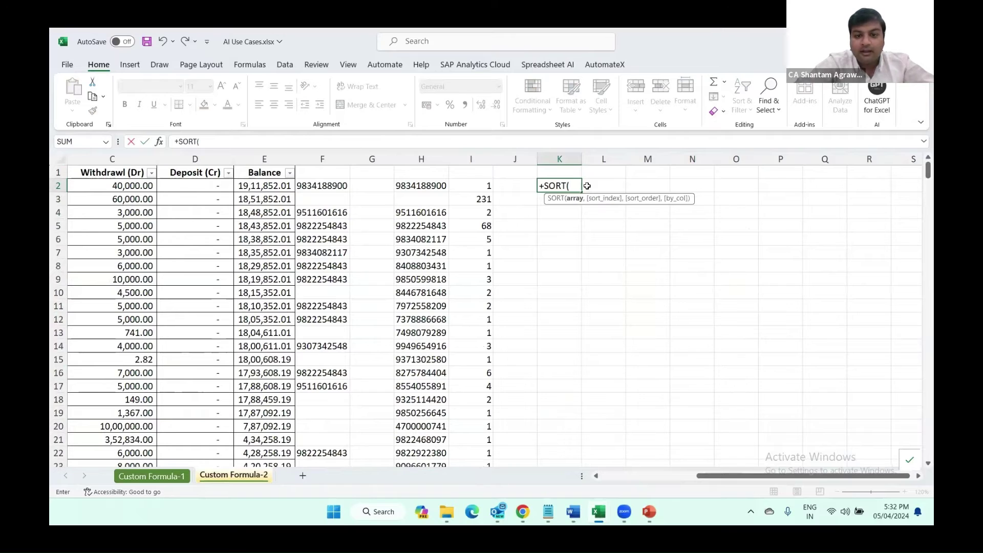
pyautogui.press('Left')
pyautogui.press('Left')
pyautogui.press('Left')
pyautogui.hotkey('shift', 'Right')
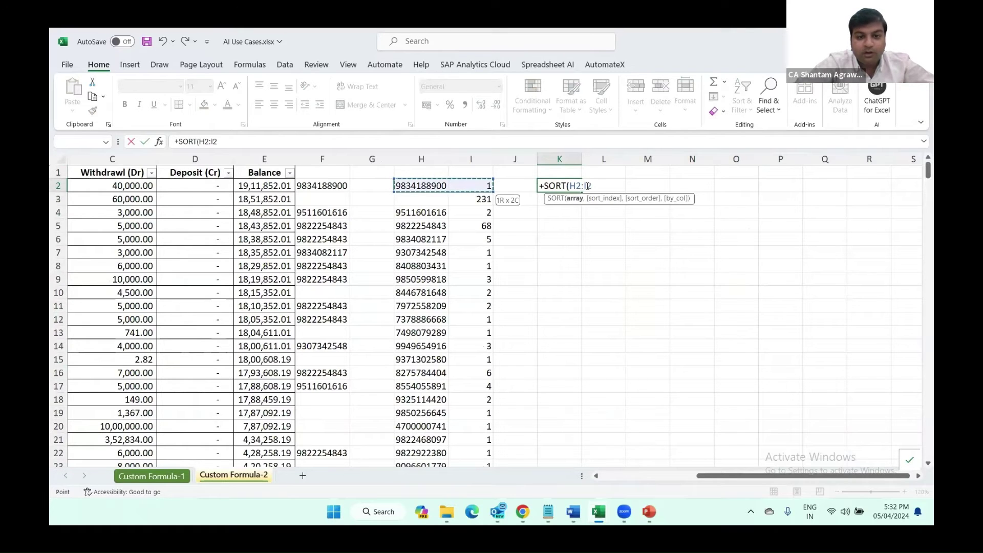
pyautogui.hotkey('ctrl', 'shift', 'Down')
pyautogui.write(',')
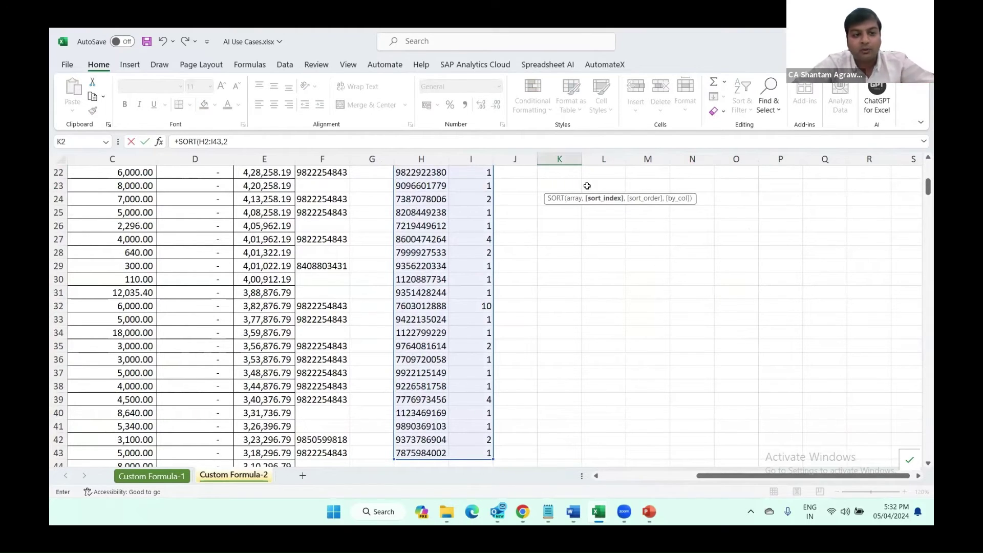
pyautogui.write('2,')
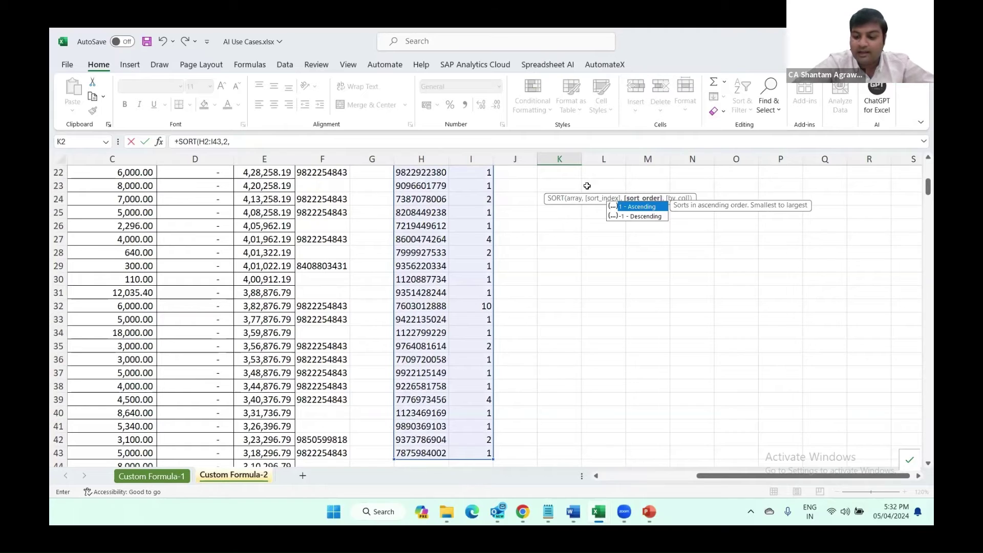
pyautogui.write('-1)')
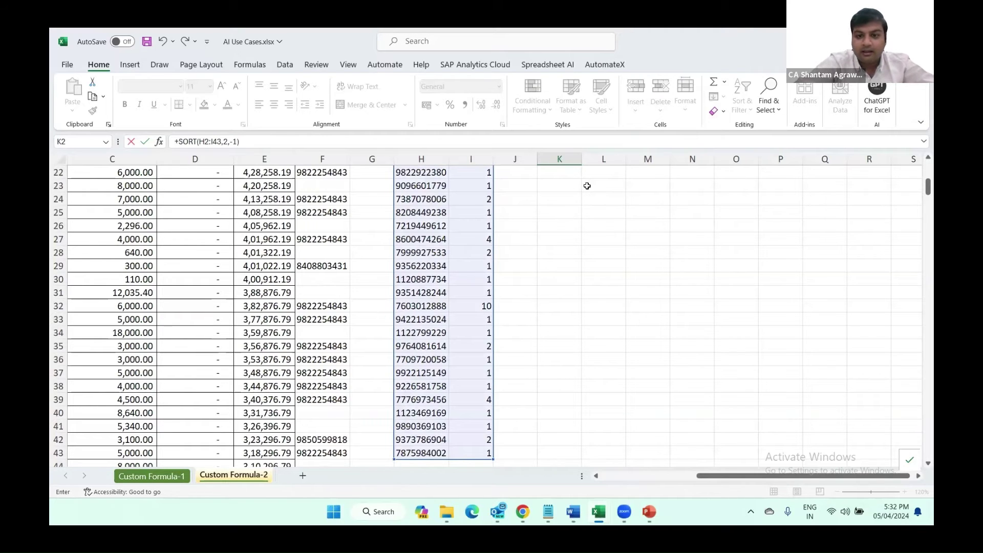
pyautogui.press('Return')
# - Review the sorted counts in columns K and L against the transaction data and the GETPHONE result in row 3
pyautogui.scroll(1, 587, 185)
pyautogui.press('Right')
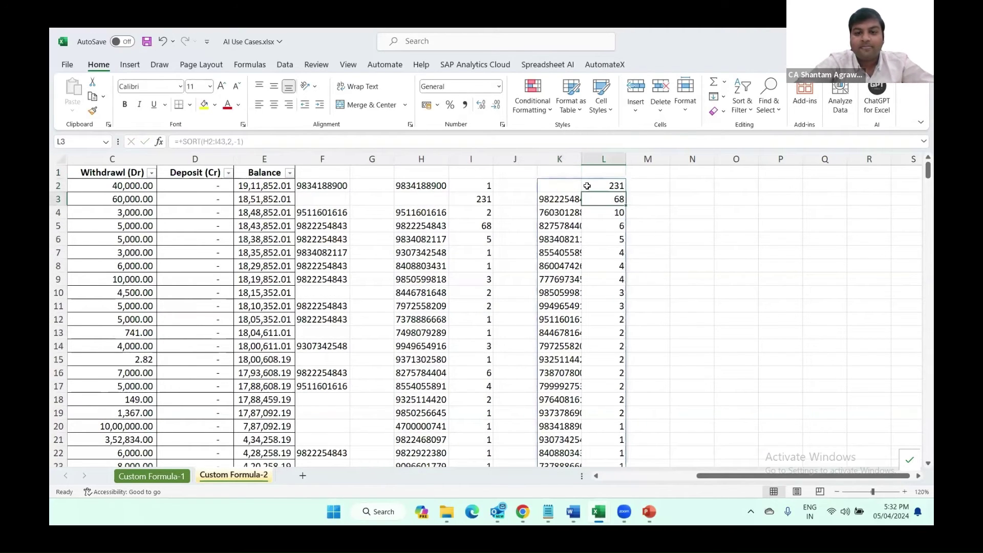
pyautogui.press('Up')
pyautogui.press('Left')
pyautogui.press('Left')
pyautogui.press('Left')
pyautogui.press('Left')
pyautogui.press('Left')
pyautogui.press('Left')
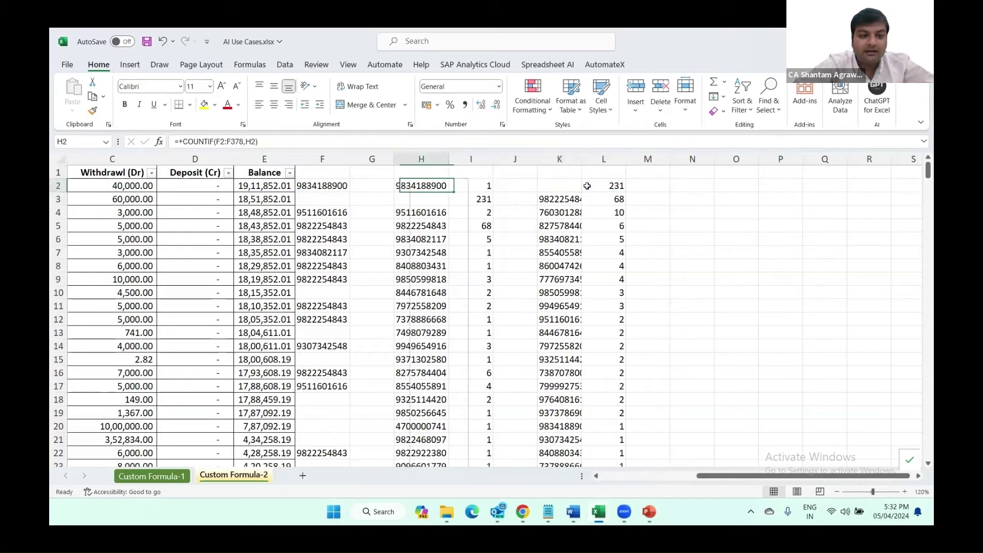
pyautogui.press('Down')
pyautogui.press('Left')
pyautogui.press('Left')
pyautogui.press('Home')
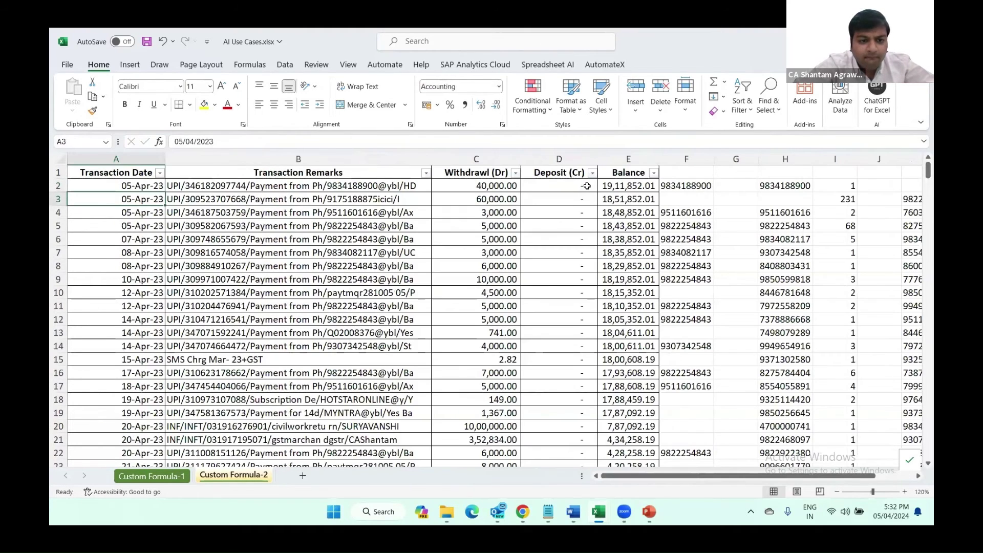
pyautogui.press('Right')
pyautogui.press('Right')
pyautogui.press('Right')
pyautogui.press('Right')
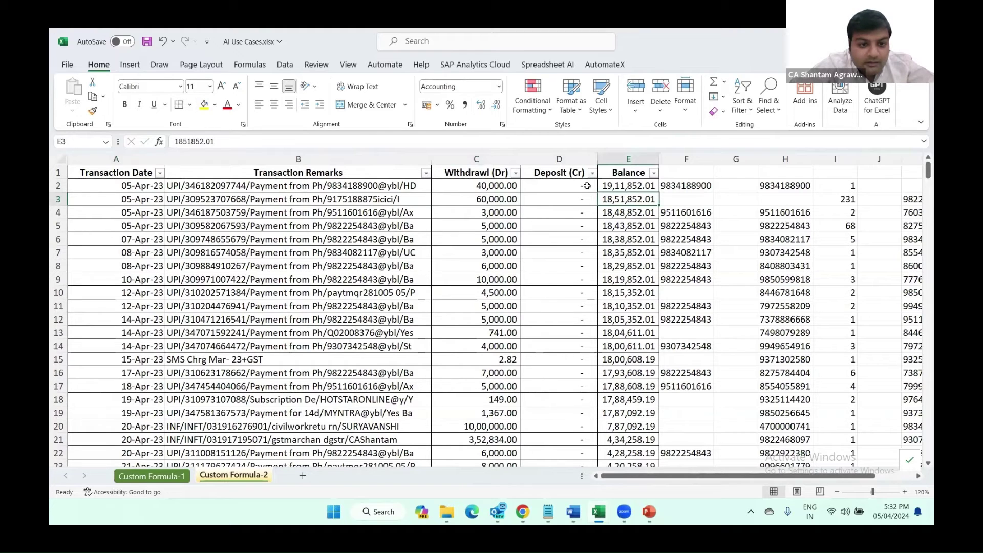
pyautogui.press('Right')
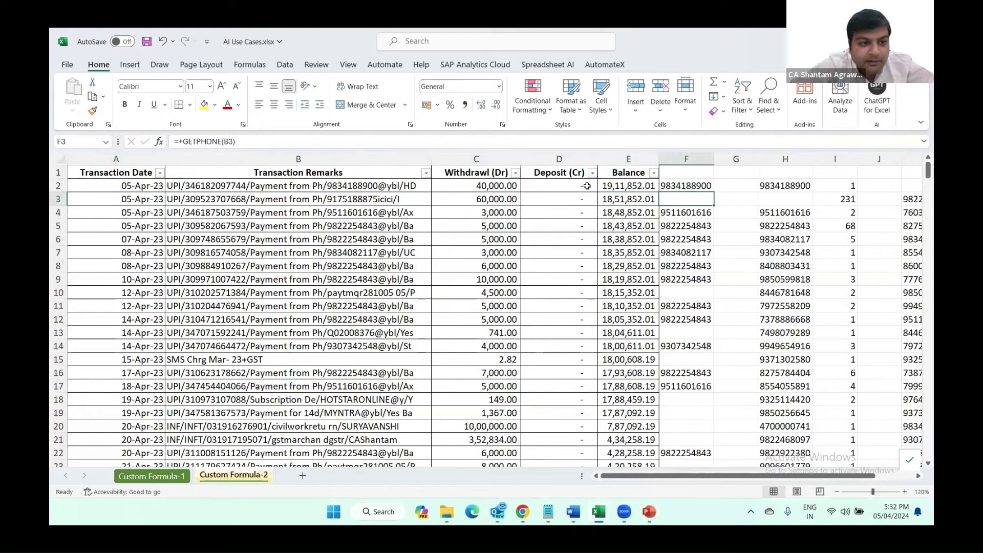
pyautogui.press('Right')
pyautogui.press('Right')
pyautogui.press('Right')
pyautogui.press('Right')
pyautogui.press('Right')
pyautogui.press('Right')
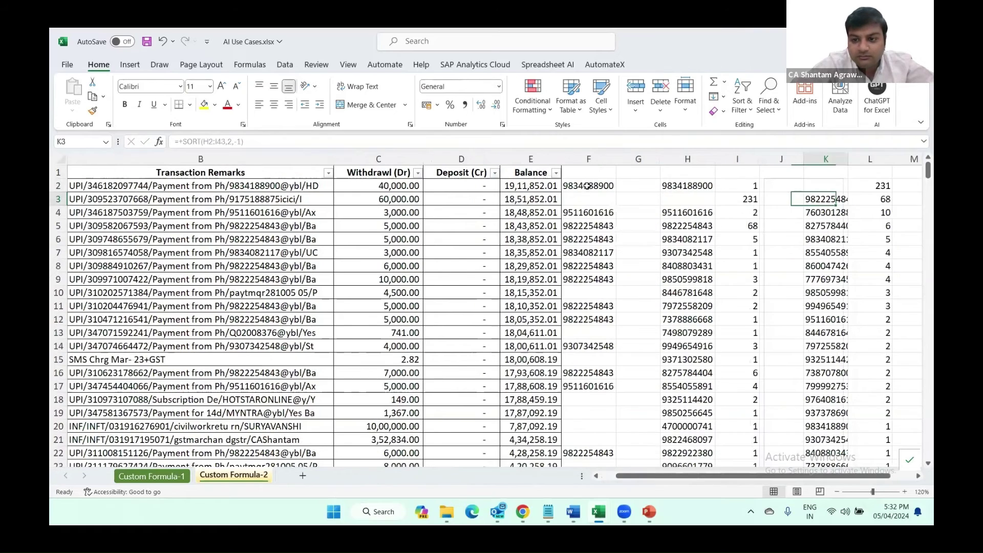
# - Widen column K to show the sorted phone numbers in full
pyautogui.hscroll(1, 587, 185)
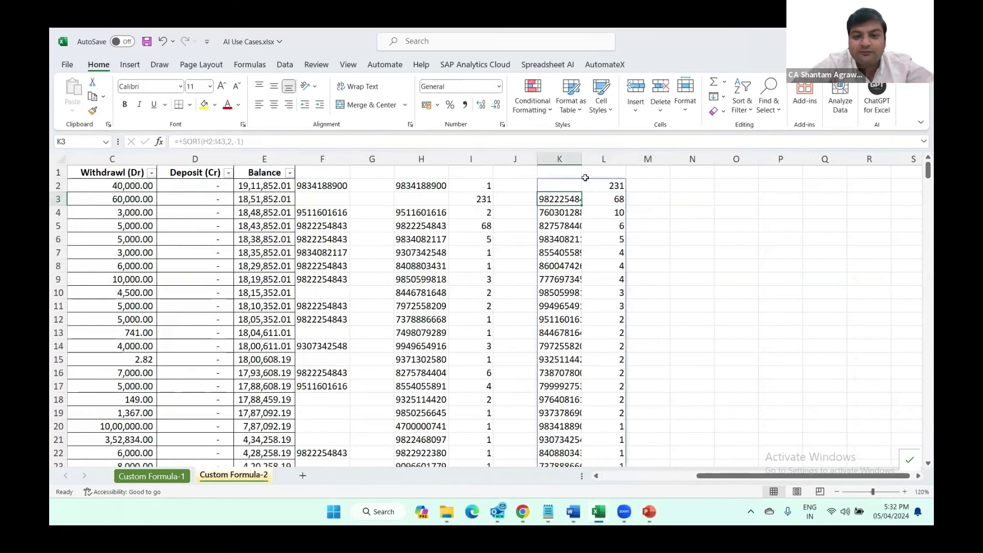
pyautogui.moveTo(580, 160); pyautogui.dragTo(593, 159)
pyautogui.click(656, 201)
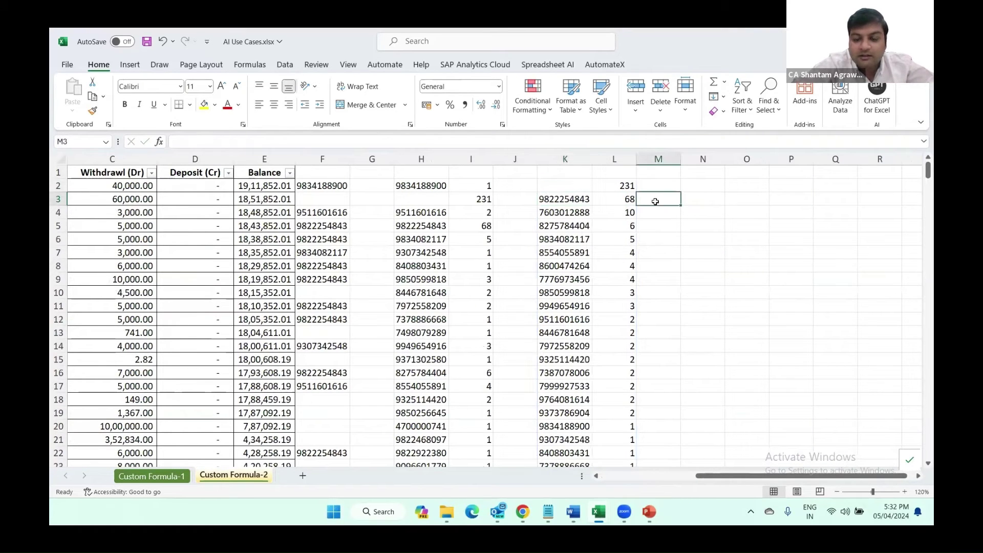
# - Examine the phone number in K3 and its count in L3, and trace row 3 back to the transaction date
pyautogui.press('Left')
pyautogui.press('Left')
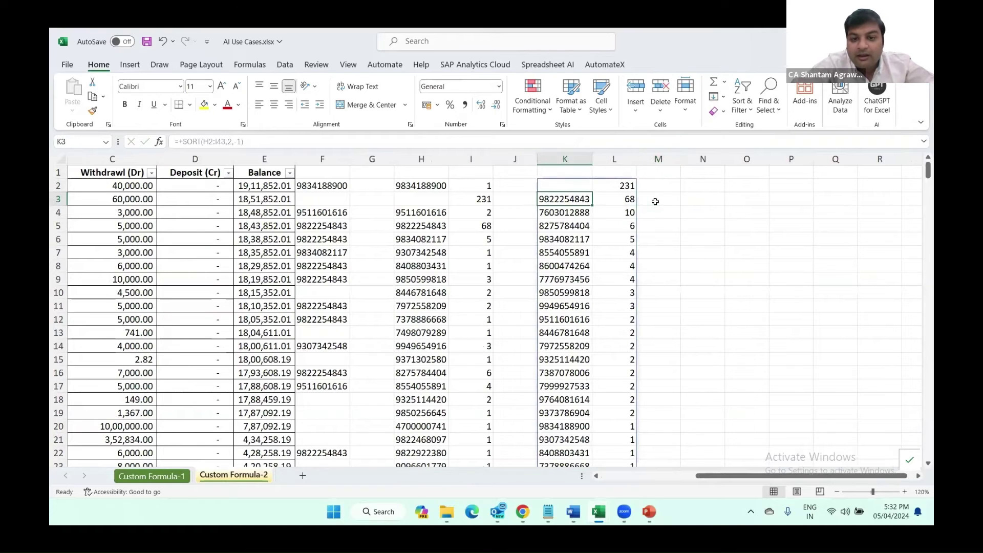
pyautogui.press('Right')
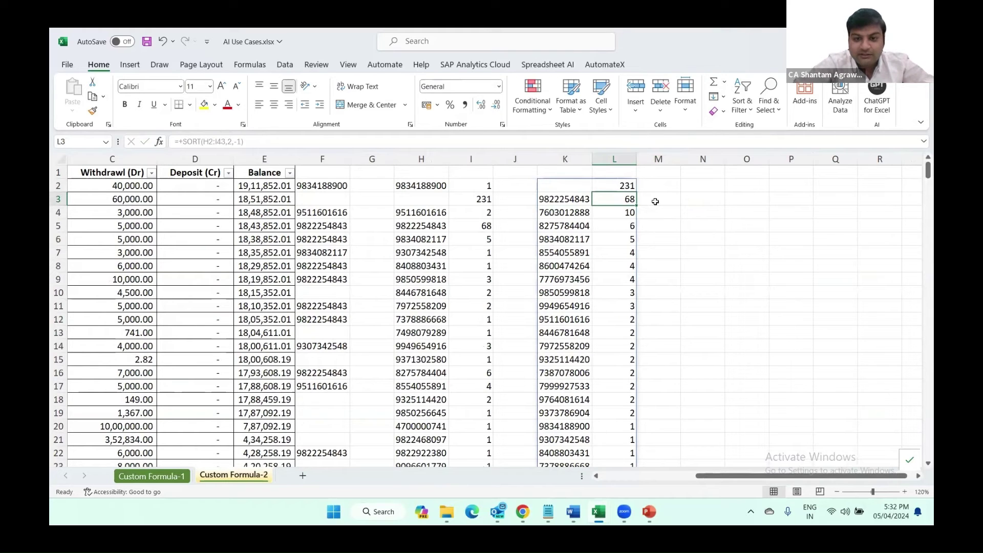
pyautogui.press('Left')
pyautogui.press('Left')
pyautogui.press('Left')
pyautogui.press('Left')
pyautogui.press('Left')
pyautogui.press('Left')
pyautogui.press('Left')
pyautogui.press('Left')
pyautogui.press('Left')
pyautogui.press('Left')
pyautogui.press('Left')
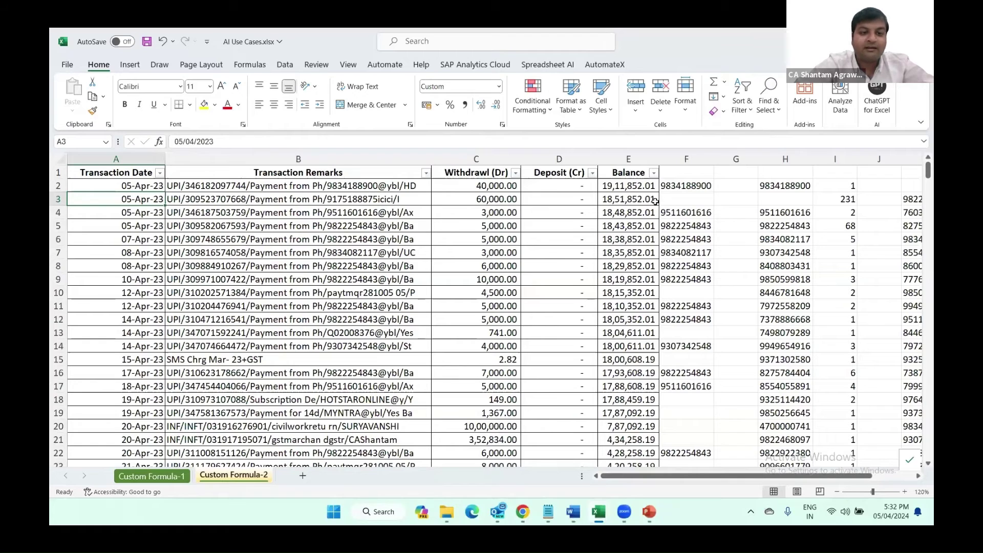
# - Review row 3 from the transaction remarks across to the sorted counts, and check the GETPHONE formula in F4
pyautogui.press('Right')
pyautogui.press('Right')
pyautogui.press('Right')
pyautogui.press('Right')
pyautogui.press('Right')
pyautogui.press('Right')
pyautogui.press('Right')
pyautogui.press('Right')
pyautogui.press('Right')
pyautogui.press('Right')
pyautogui.press('Right')
pyautogui.press('Right')
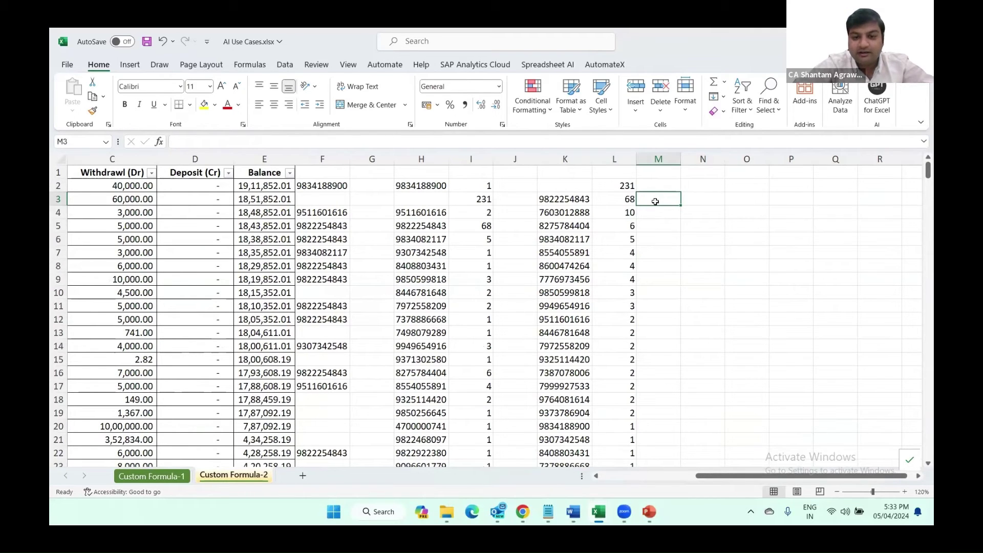
pyautogui.press('Left')
pyautogui.press('Left')
pyautogui.press('Left')
pyautogui.press('Left')
pyautogui.press('Left')
pyautogui.press('Left')
pyautogui.press('Left')
pyautogui.press('Down')
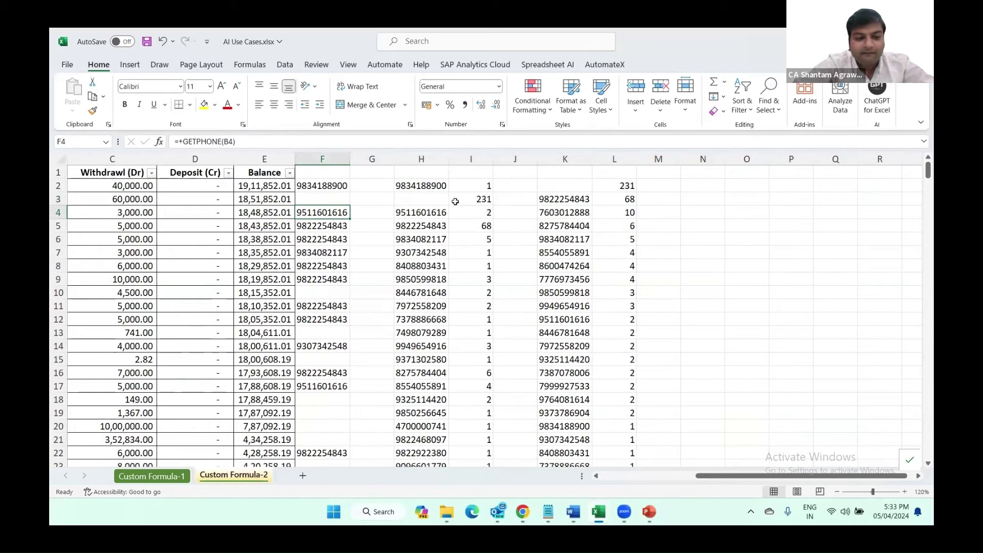
# - Switch to the Custom Formula-1 sheet and select cell A1
pyautogui.click(152, 475)
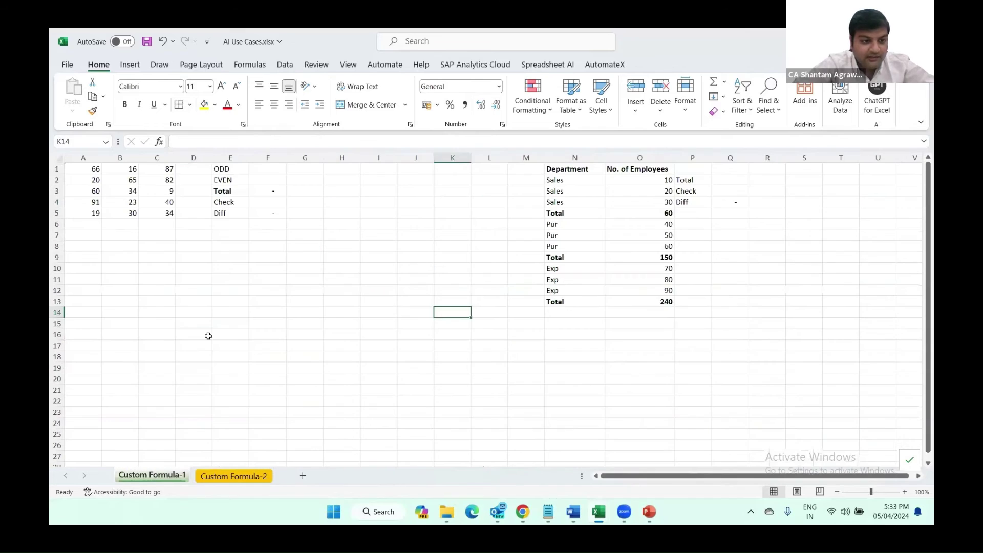
pyautogui.click(209, 336)
pyautogui.hotkey('ctrl', 'Home')
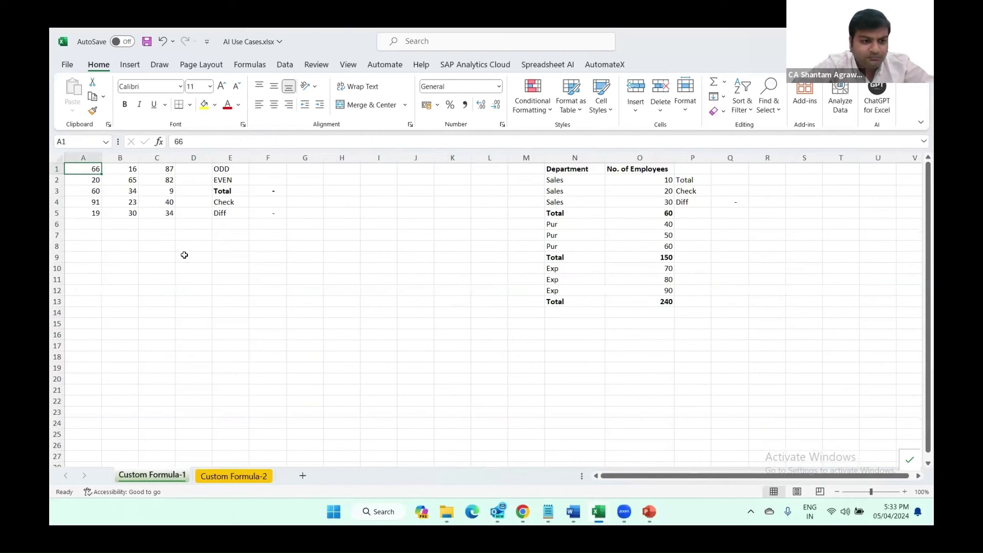
pyautogui.press('Right')
pyautogui.press('Right')
pyautogui.press('Right')
pyautogui.press('Right')
pyautogui.press('Right')
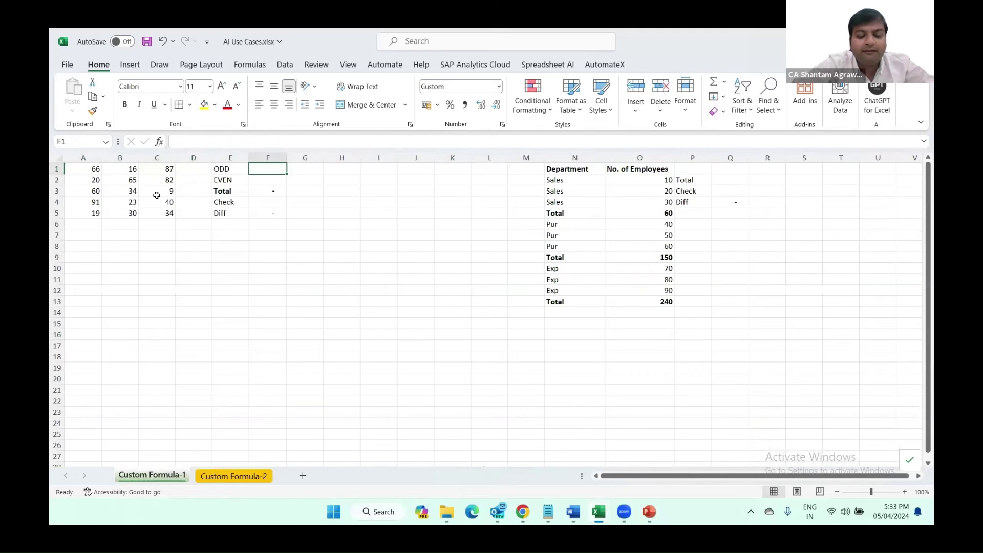
pyautogui.write('+')
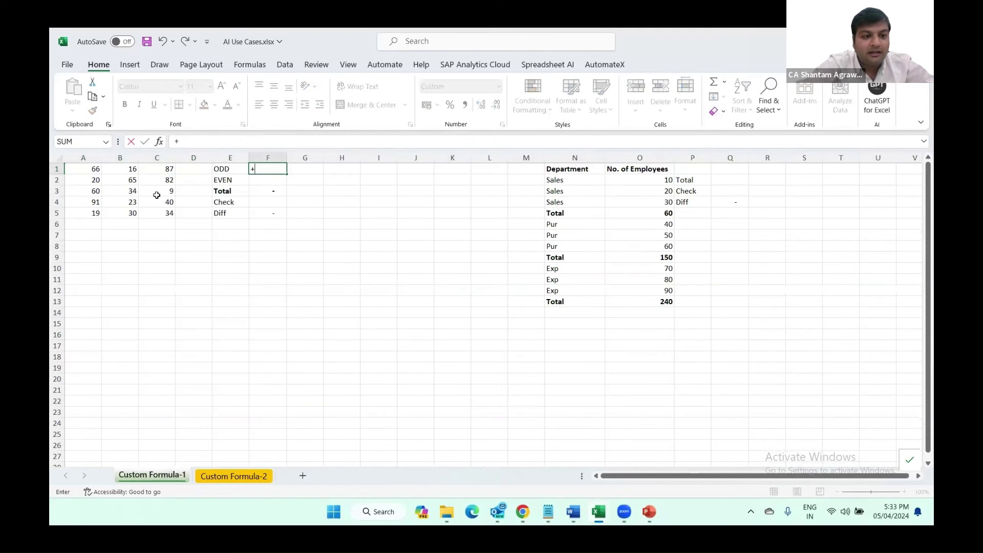
pyautogui.press('Escape')
pyautogui.press('Left')
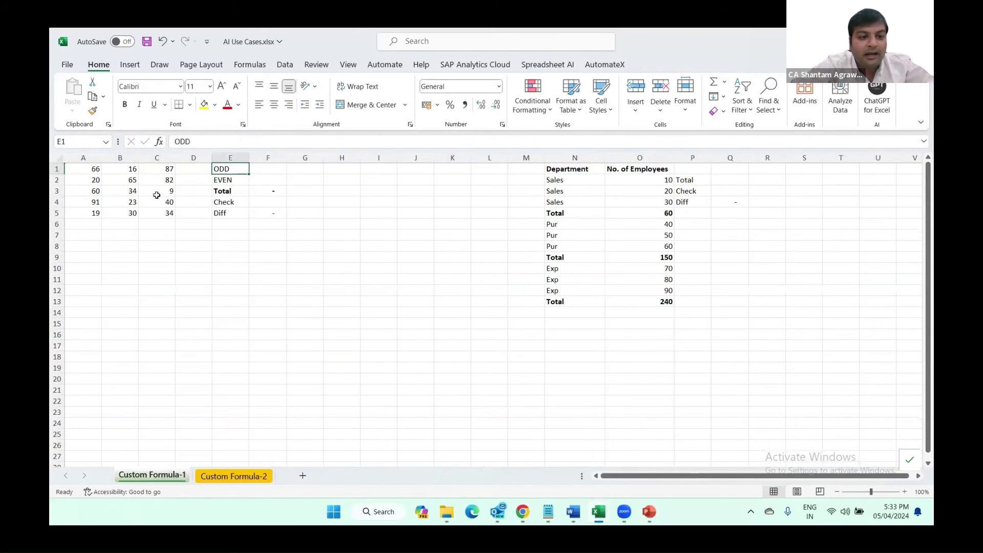
# - Examine the ODD and EVEN labels and the block of numbers in A1:C5
pyautogui.press('Down')
pyautogui.press('Up')
pyautogui.press('Left')
pyautogui.press('Left')
pyautogui.press('Left')
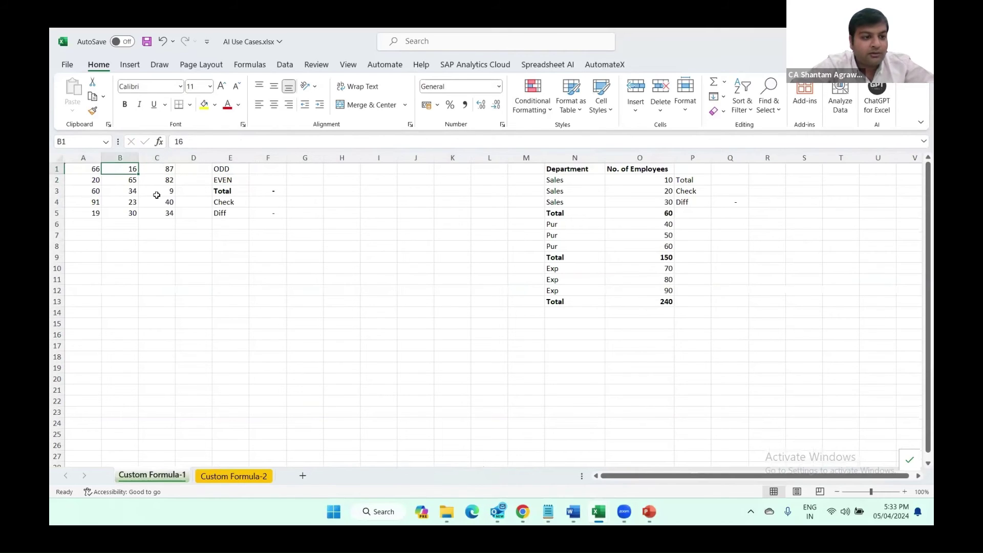
pyautogui.press('Left')
pyautogui.hotkey('ctrl', 'shift', 'Right')
pyautogui.hotkey('ctrl', 'shift', 'Down')
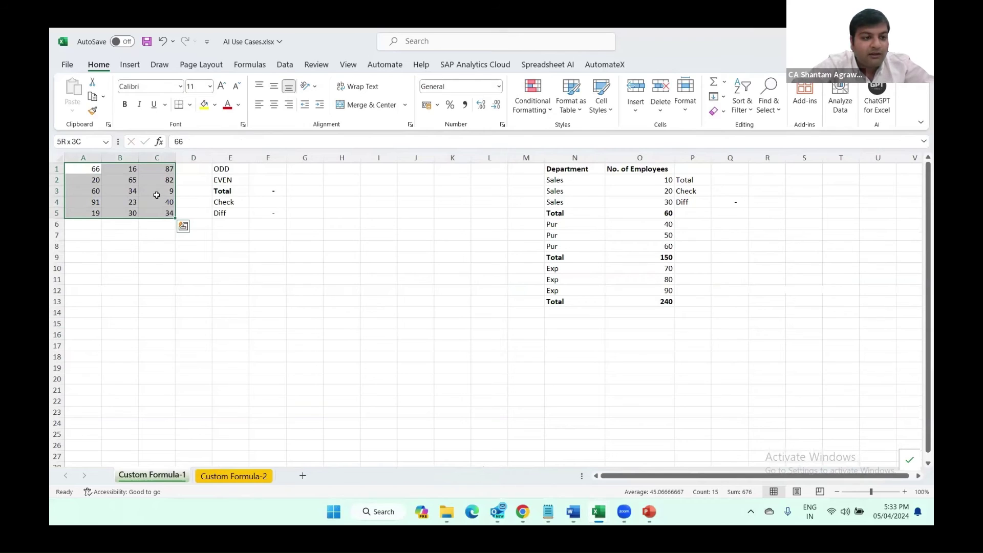
pyautogui.click(157, 195)
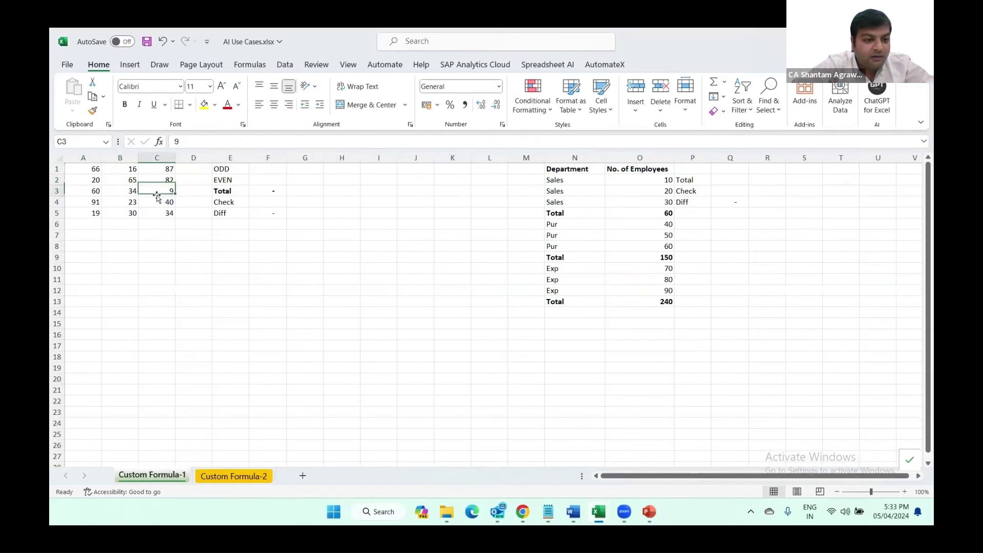
pyautogui.press('Down')
pyautogui.press('Left')
pyautogui.press('Up')
pyautogui.press('Up')
pyautogui.press('Up')
pyautogui.press('Left')
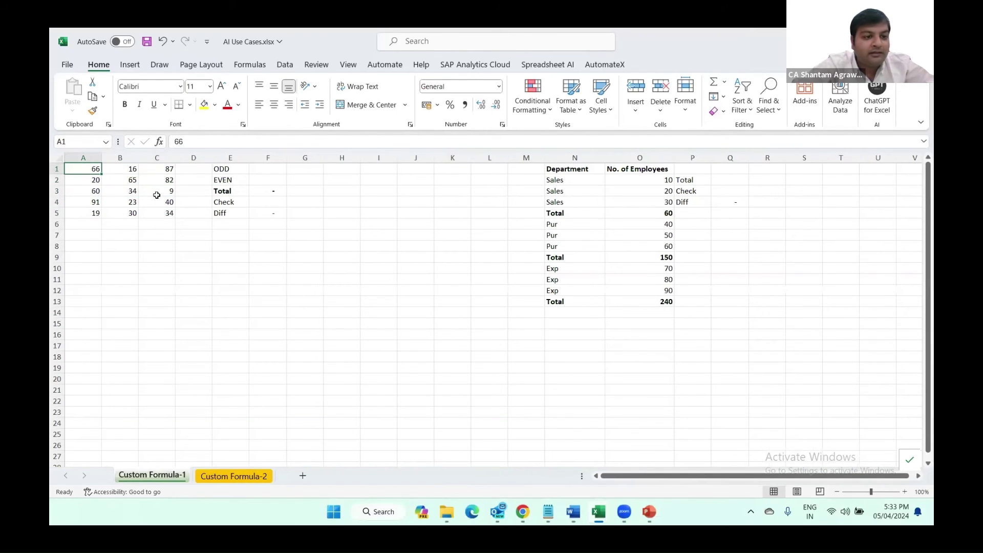
pyautogui.hotkey('ctrl', 'shift', 'Right')
pyautogui.hotkey('ctrl', 'shift', 'Down')
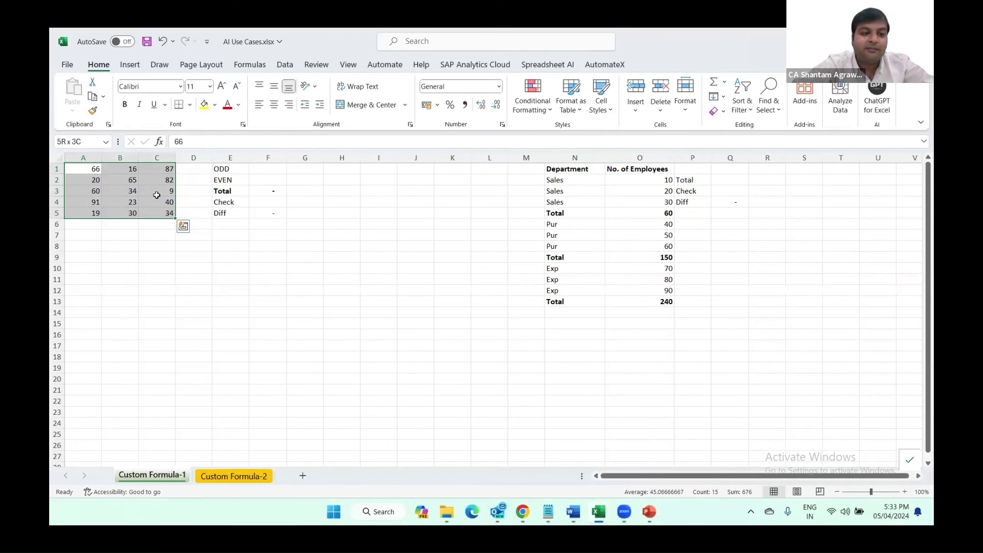
# - Switch to Notepad and copy the full prompt requesting a custom Excel formula named TOTALODD
pyautogui.hotkey('alt', 'Tab')
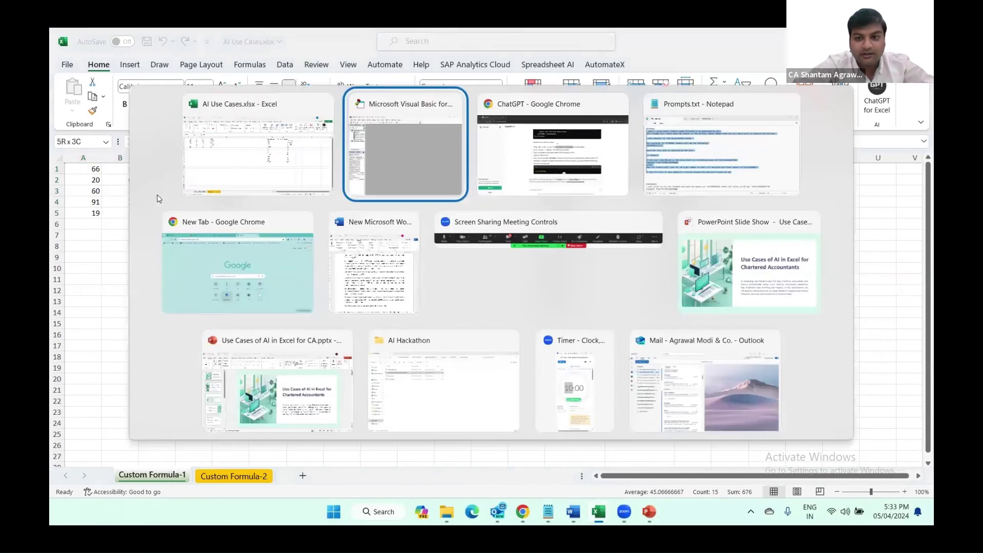
pyautogui.hotkey('alt', 'Tab')
pyautogui.hotkey('alt', 'Tab')
pyautogui.scroll(-15, 244, 248)
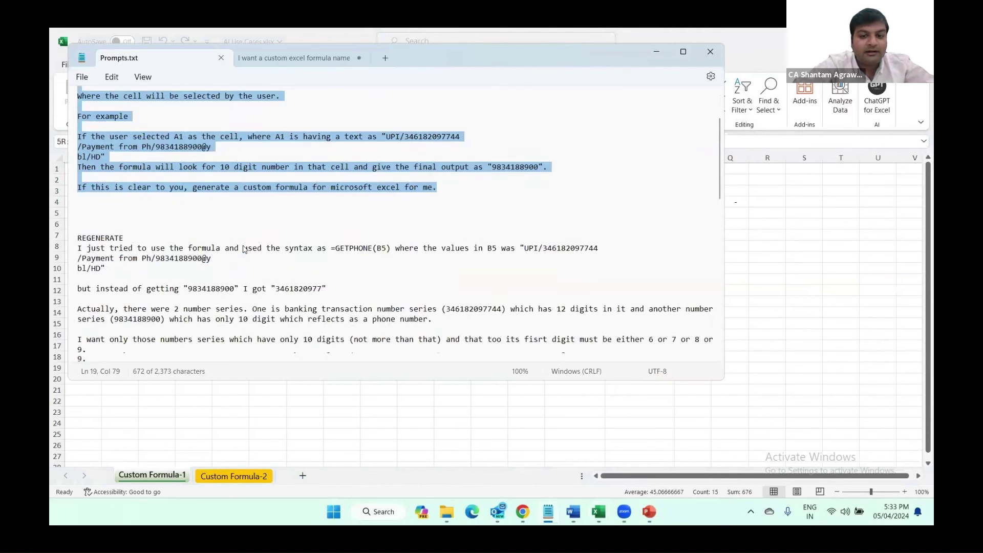
pyautogui.scroll(-2, 243, 249)
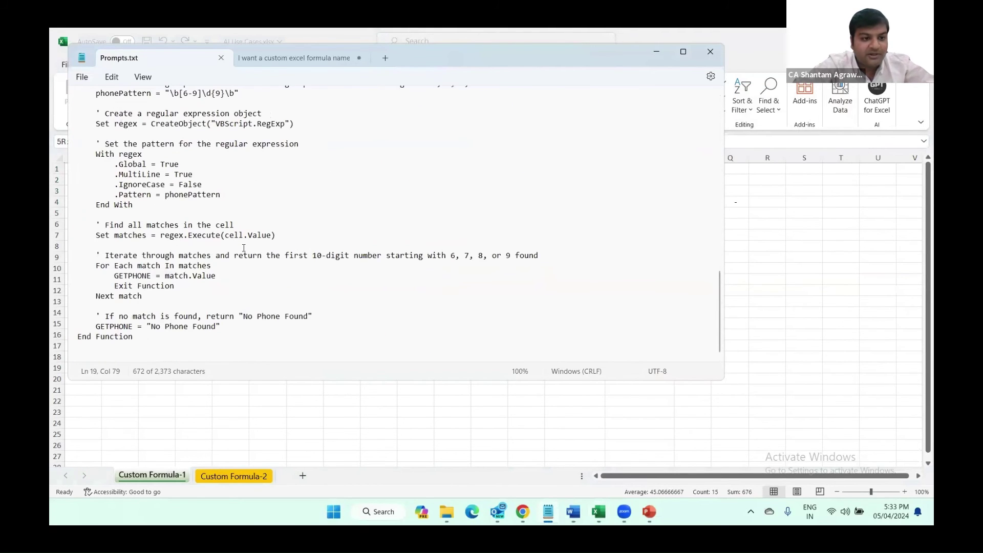
pyautogui.scroll(10, 244, 250)
pyautogui.scroll(-8, 244, 250)
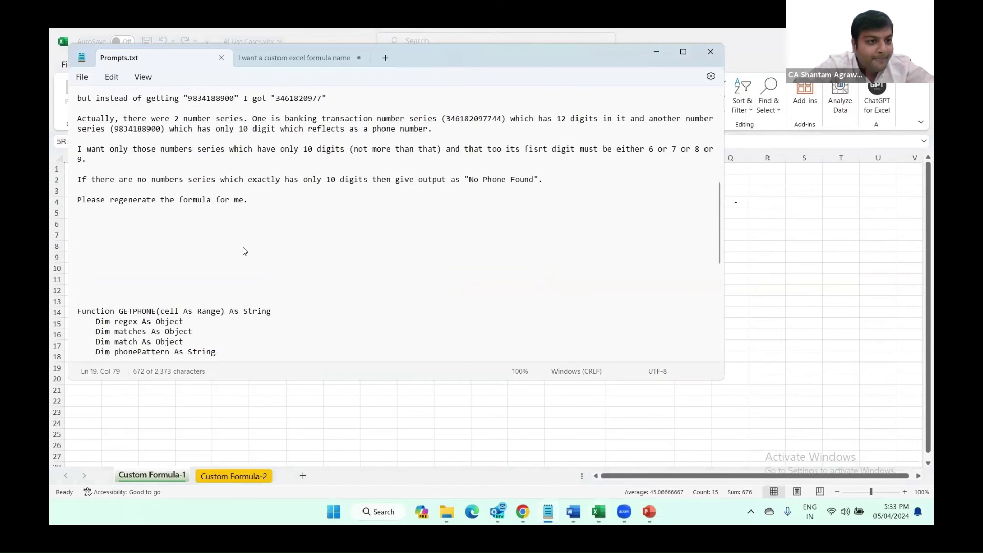
pyautogui.scroll(-3, 243, 247)
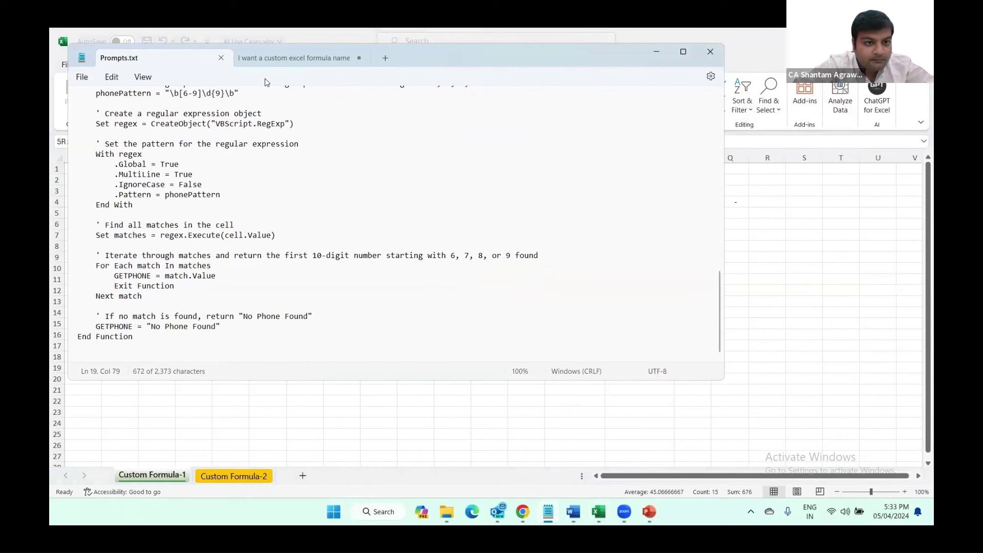
pyautogui.click(302, 58)
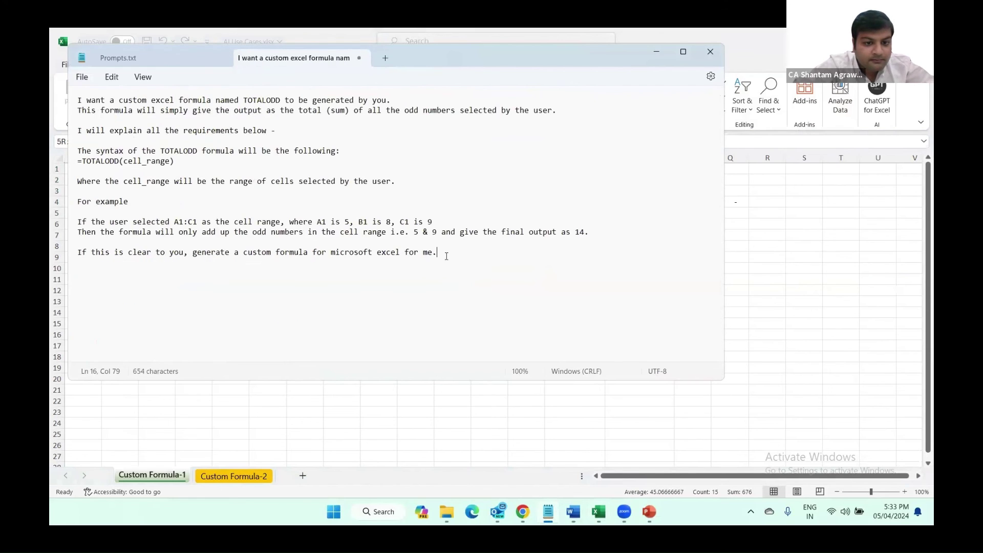
pyautogui.moveTo(447, 256); pyautogui.dragTo(67, 105)
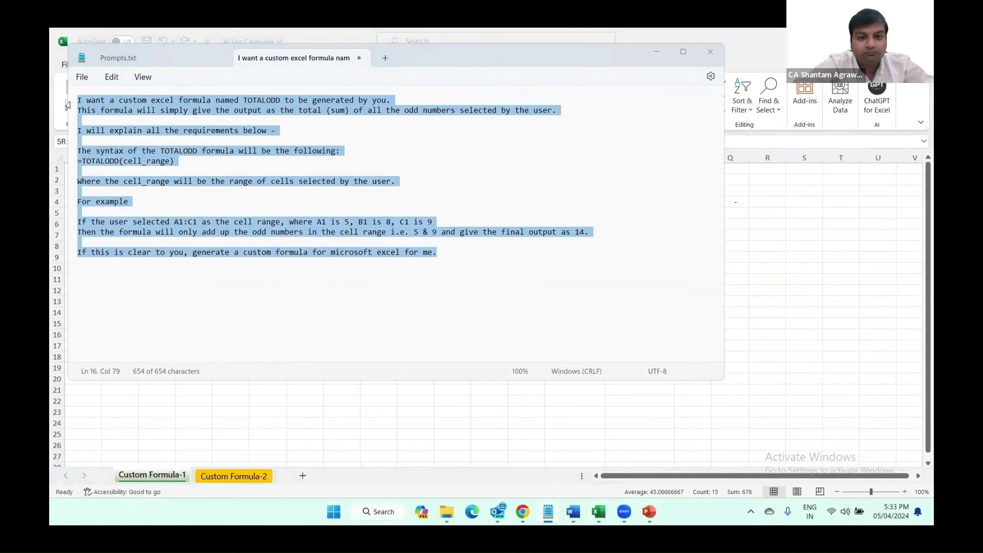
# - Switch to ChatGPT, start a new chat and send the copied TOTALODD prompt
pyautogui.hotkey('alt', 'Tab')
pyautogui.hotkey('alt', 'Tab')
pyautogui.hotkey('alt', 'Tab')
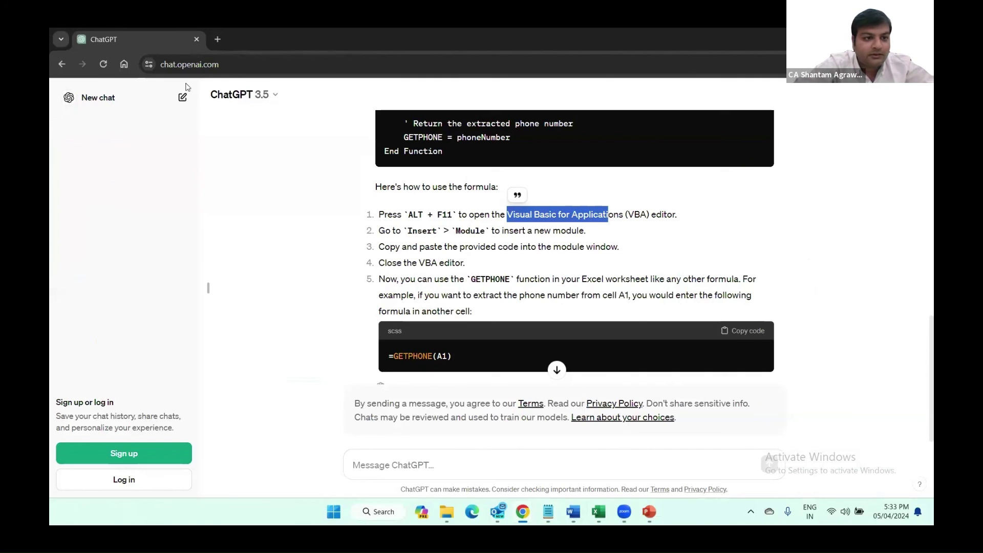
pyautogui.click(182, 97)
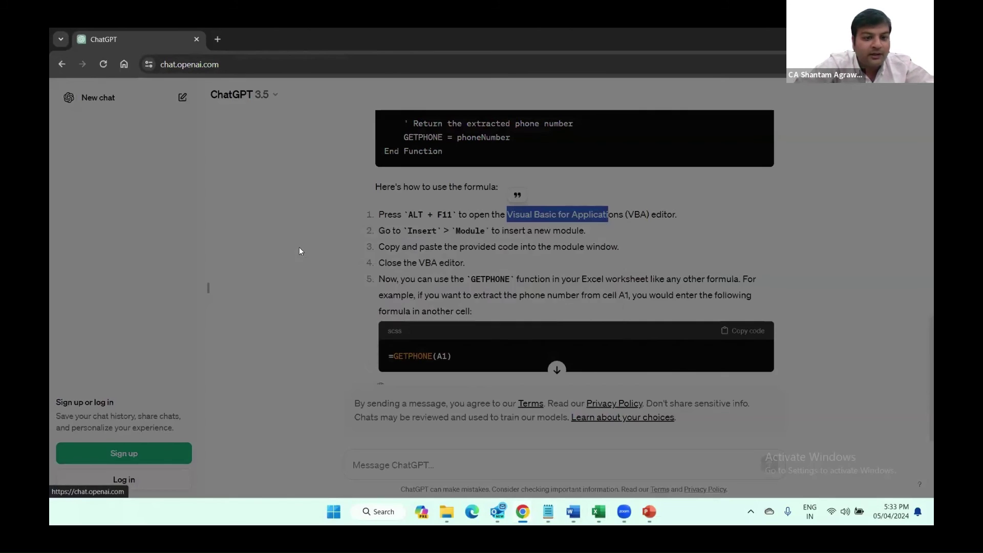
pyautogui.click(522, 331)
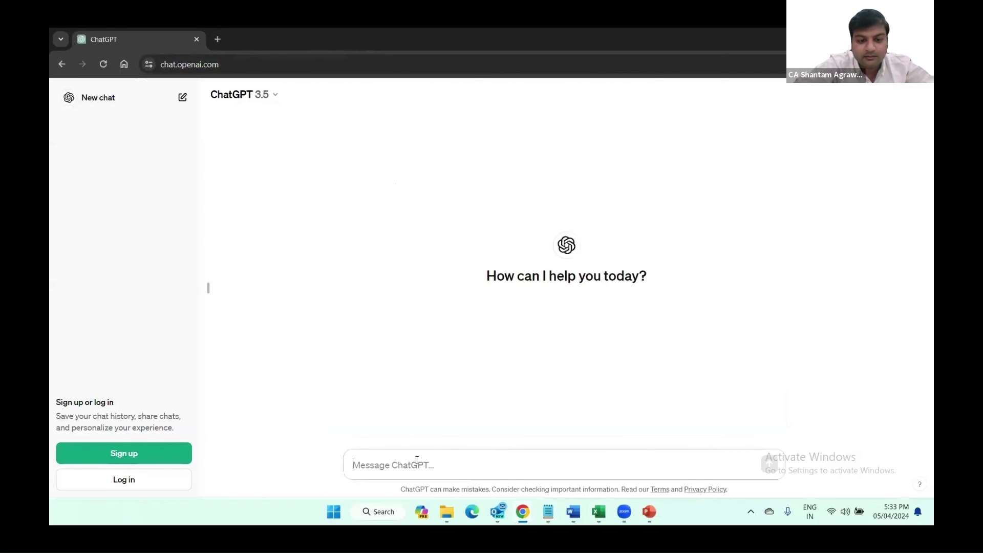
pyautogui.click(417, 463)
pyautogui.hotkey('ctrl', 'v')
pyautogui.press('Return')
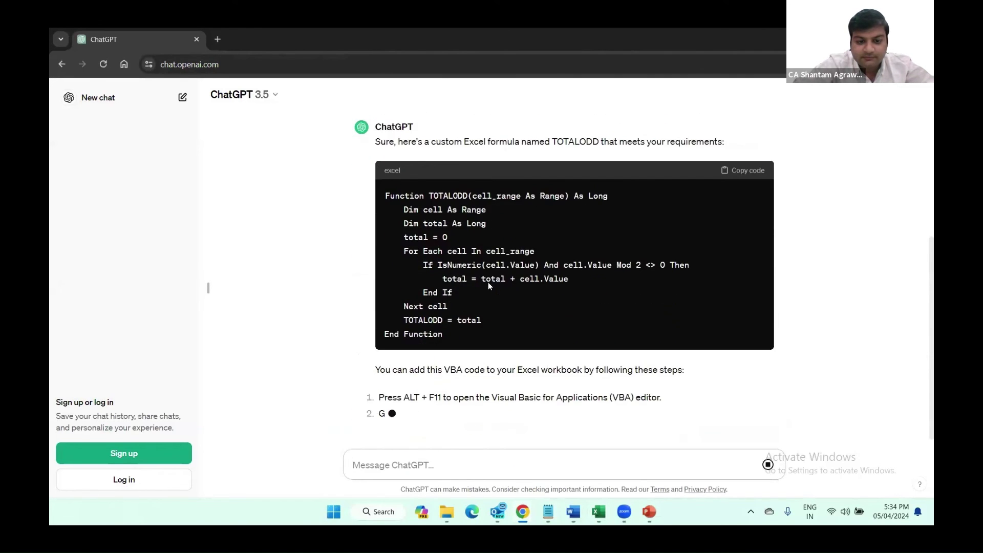
# - Copy the generated TOTALODD code into a new VBA module of AI Use Cases.xlsx, and return to the Custom Formula-1 sheet
pyautogui.scroll(2, 488, 282)
pyautogui.click(747, 259)
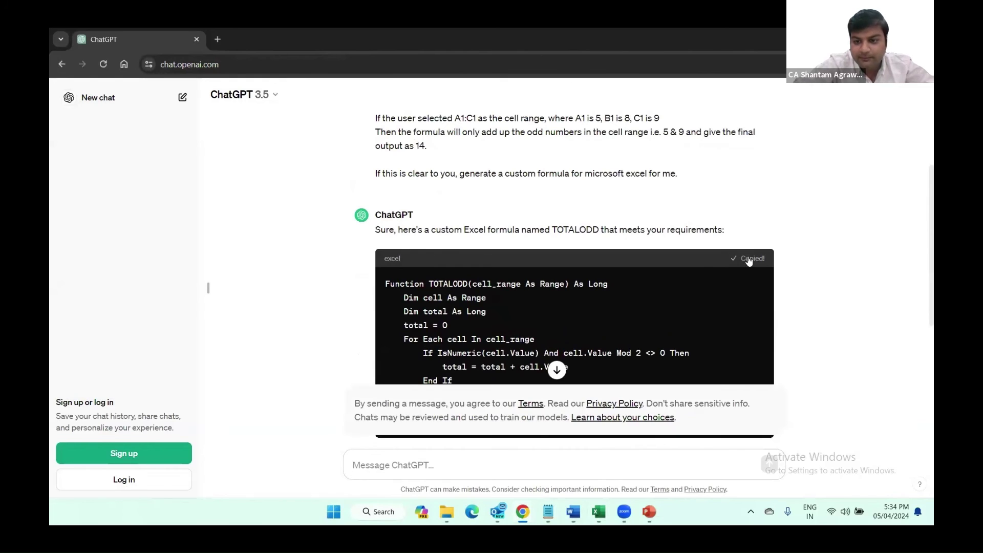
pyautogui.hotkey('alt', 'Tab')
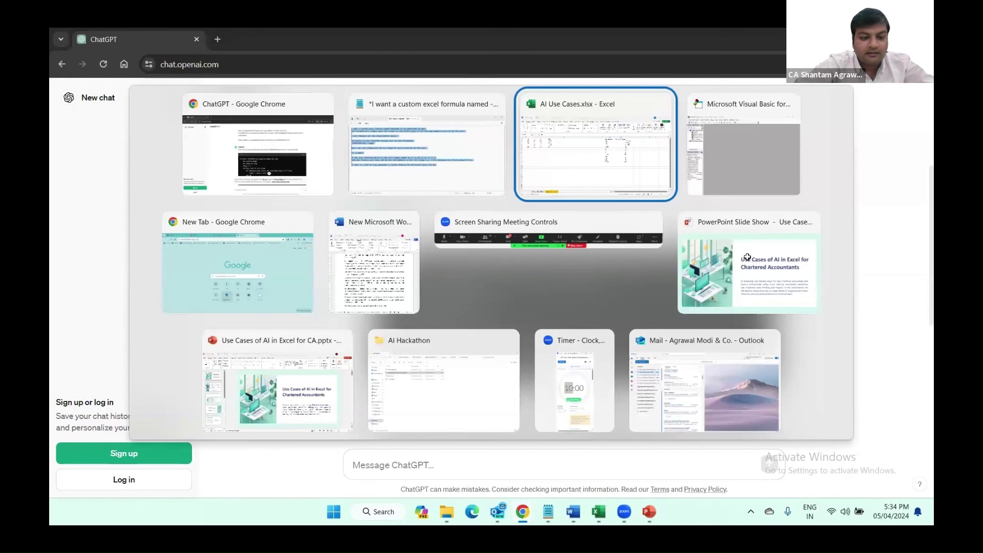
pyautogui.hotkey('alt', 'F11')
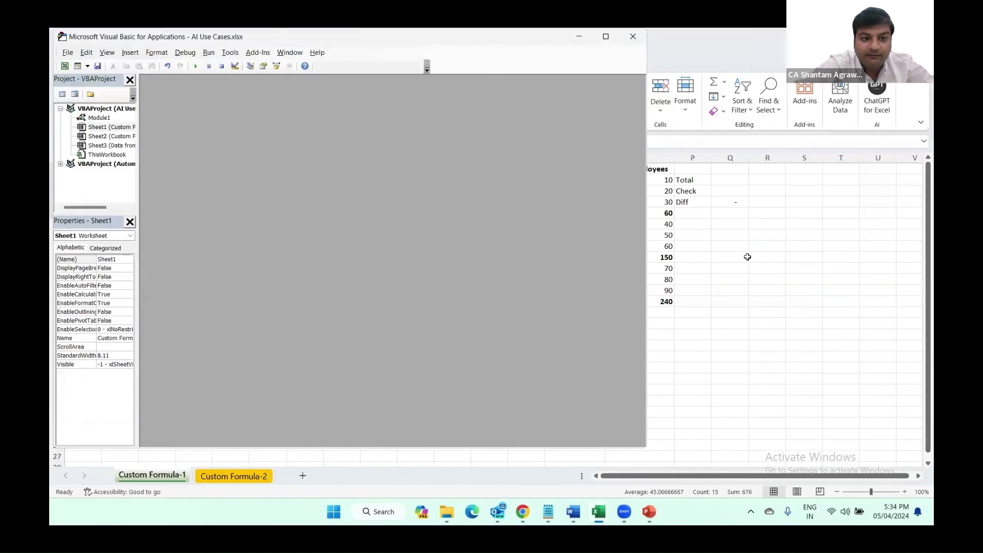
pyautogui.click(129, 52)
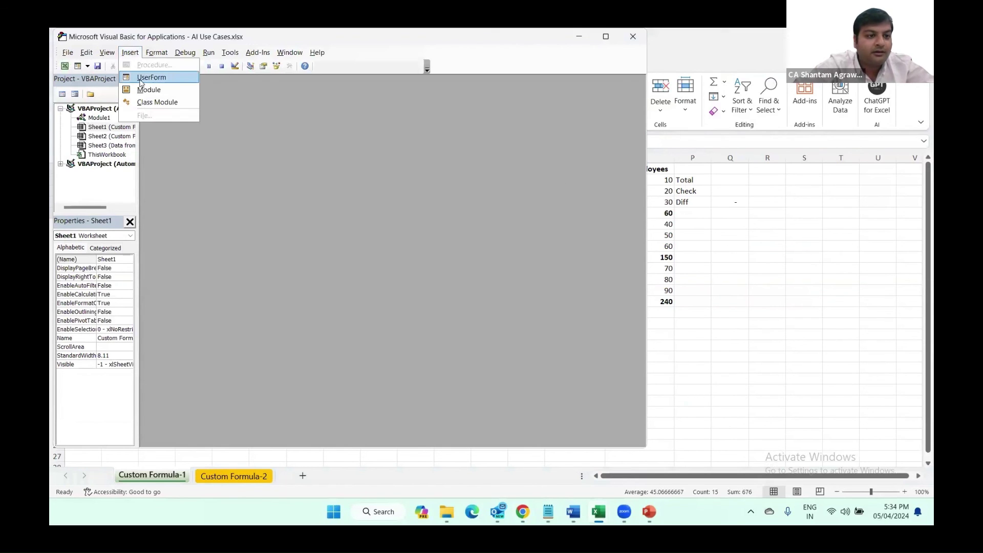
pyautogui.click(148, 90)
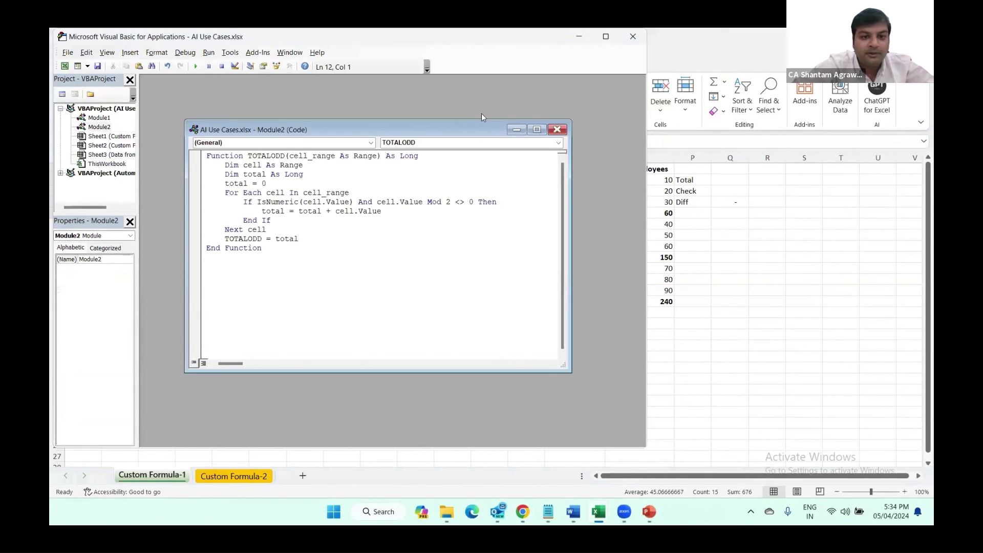
pyautogui.click(562, 123)
pyautogui.click(698, 213)
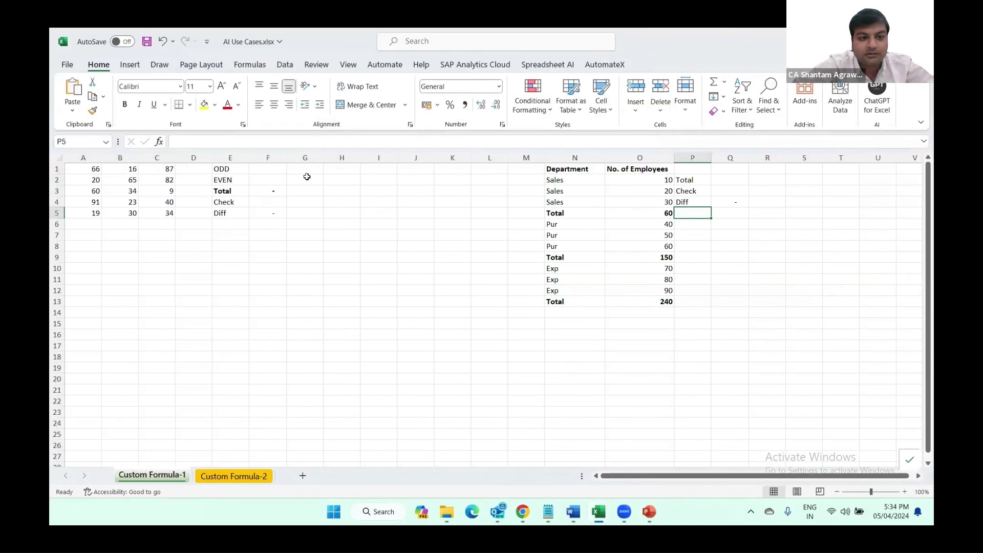
# - Enter the formula +TOTALODD(A1:C5) in cell F1 to sum the odd numbers
pyautogui.click(271, 158)
pyautogui.click(269, 169)
pyautogui.write('+')
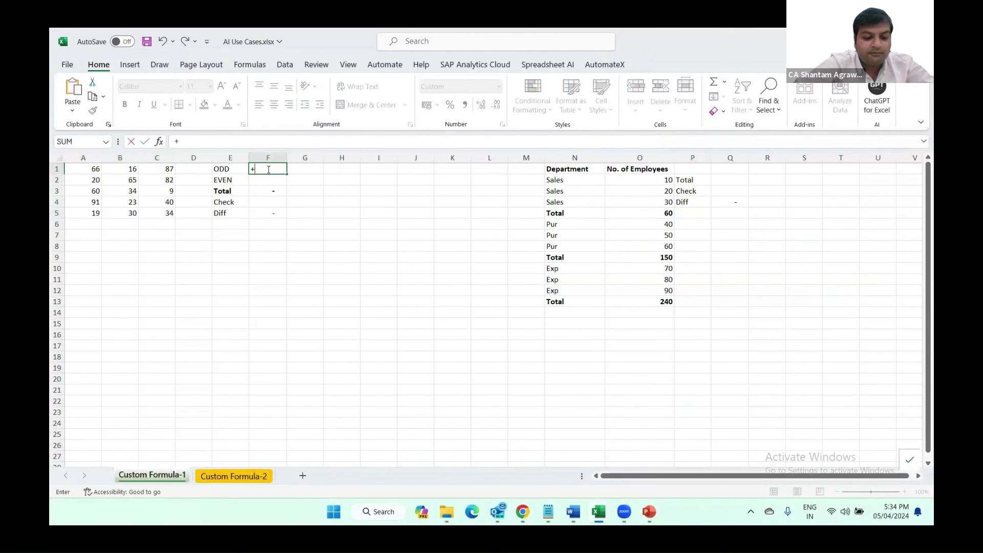
pyautogui.write('total')
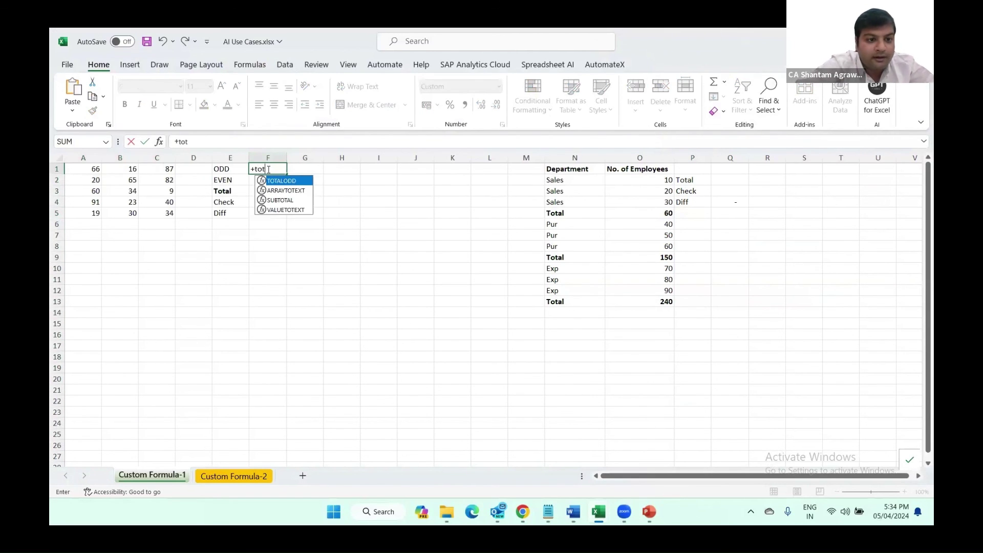
pyautogui.press('Tab')
pyautogui.press('Left')
pyautogui.press('Left')
pyautogui.press('Left')
pyautogui.press('Left')
pyautogui.press('Left')
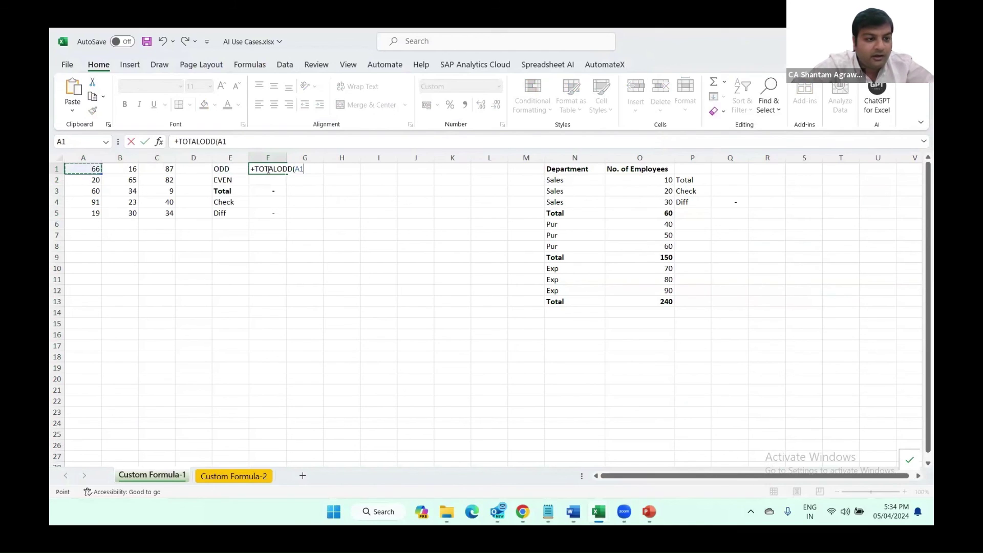
pyautogui.hotkey('shift', 'Right')
pyautogui.hotkey('shift', 'Right')
pyautogui.hotkey('shift', 'Down')
pyautogui.hotkey('shift', 'Down')
pyautogui.hotkey('shift', 'Down')
pyautogui.hotkey('shift', 'Down')
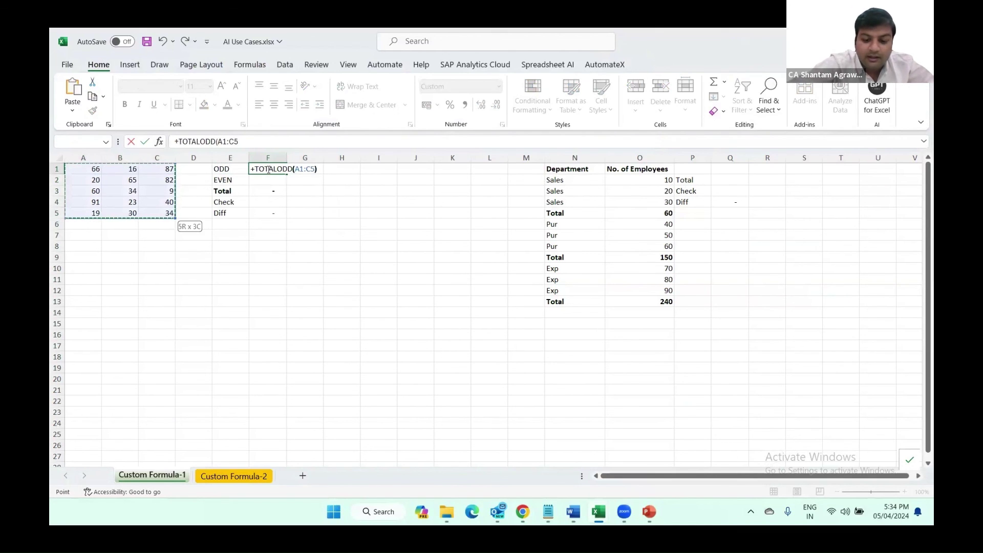
pyautogui.write(')')
pyautogui.press('Return')
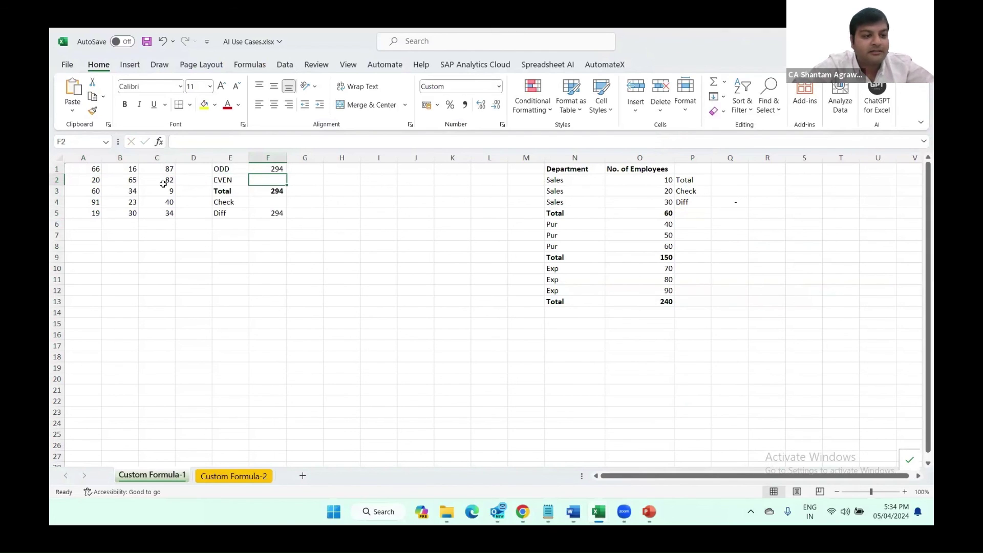
# - Select the odd numbers in C1, C3, B4, A4, A5 and B2 together, and compare their sum with the result in F1
pyautogui.click(124, 184)
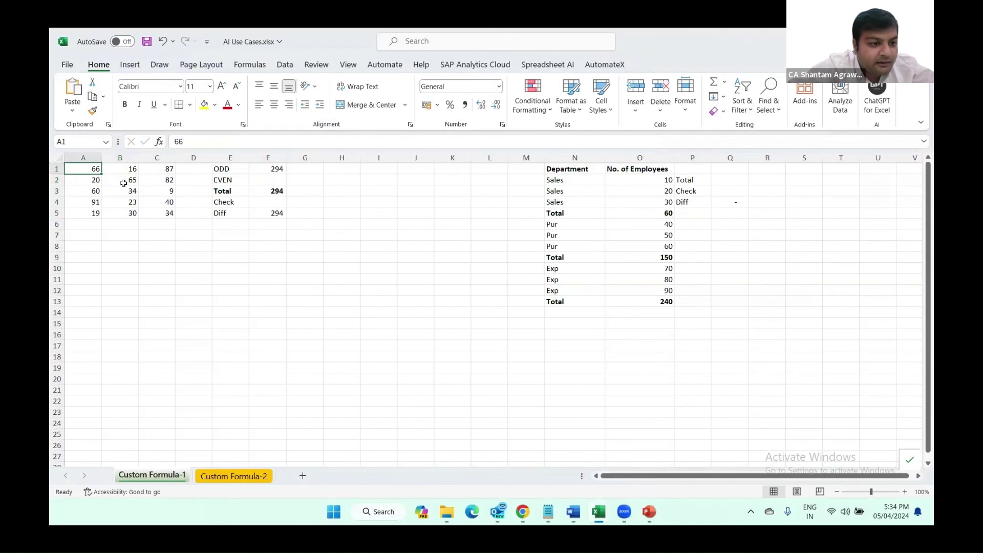
pyautogui.click(159, 170)
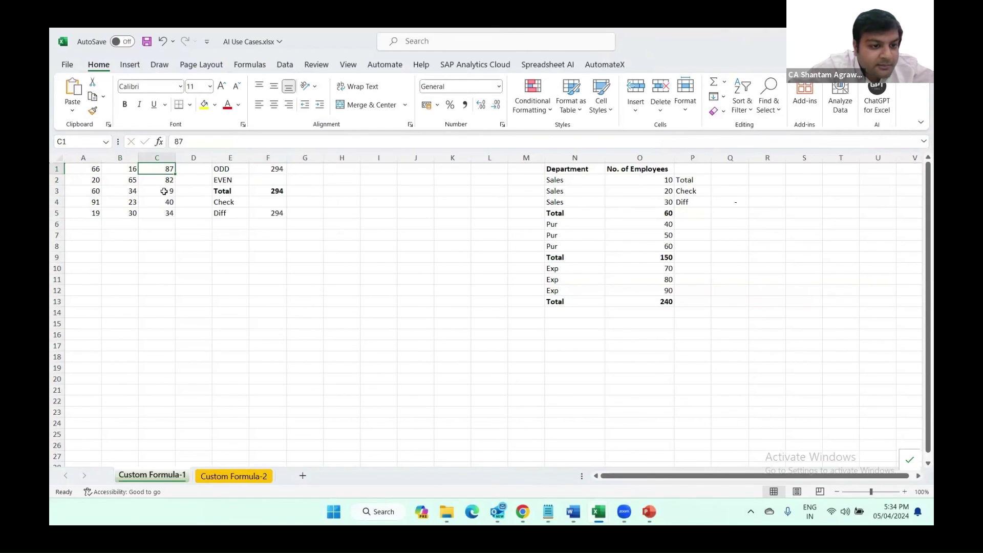
pyautogui.keyDown('ctrl'); pyautogui.click(164, 191); pyautogui.keyUp('ctrl')
pyautogui.keyDown('ctrl'); pyautogui.click(134, 205); pyautogui.keyUp('ctrl')
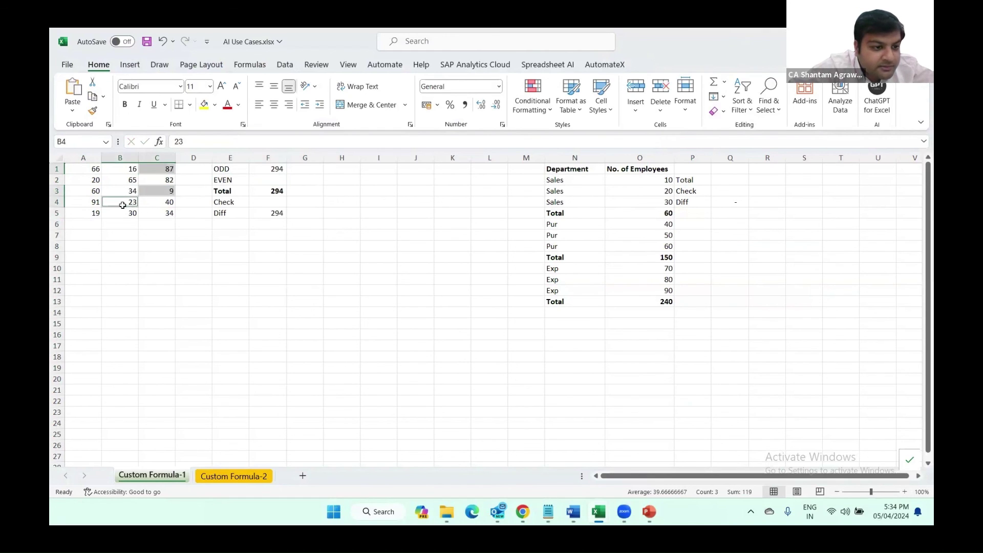
pyautogui.keyDown('ctrl'); pyautogui.click(96, 204); pyautogui.keyUp('ctrl')
pyautogui.keyDown('ctrl'); pyautogui.click(96, 211); pyautogui.keyUp('ctrl')
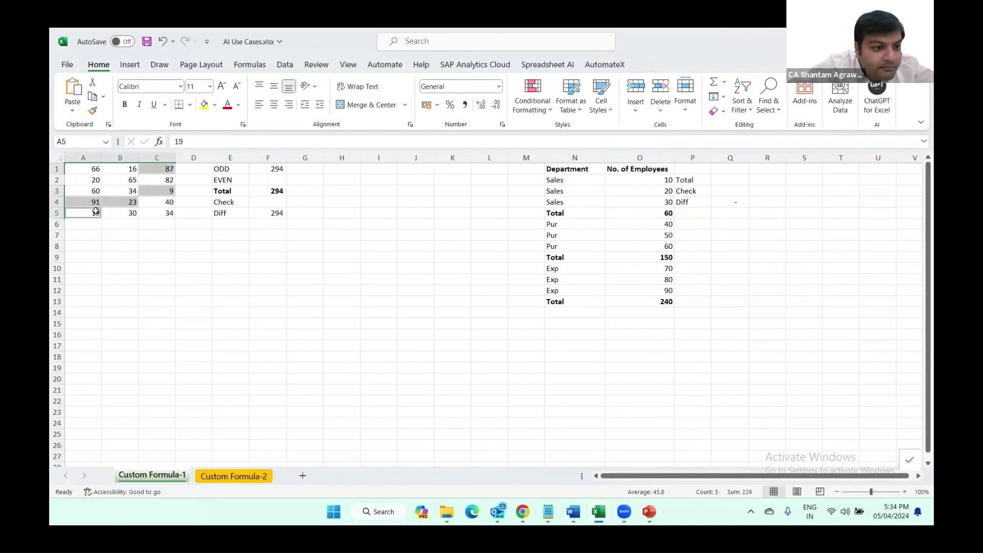
pyautogui.keyDown('ctrl'); pyautogui.click(119, 182); pyautogui.keyUp('ctrl')
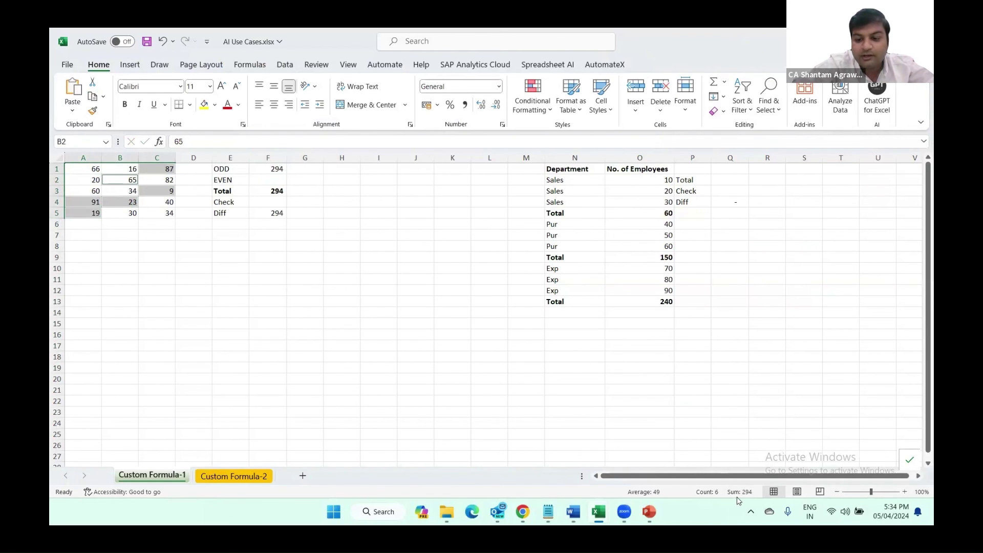
pyautogui.click(277, 170)
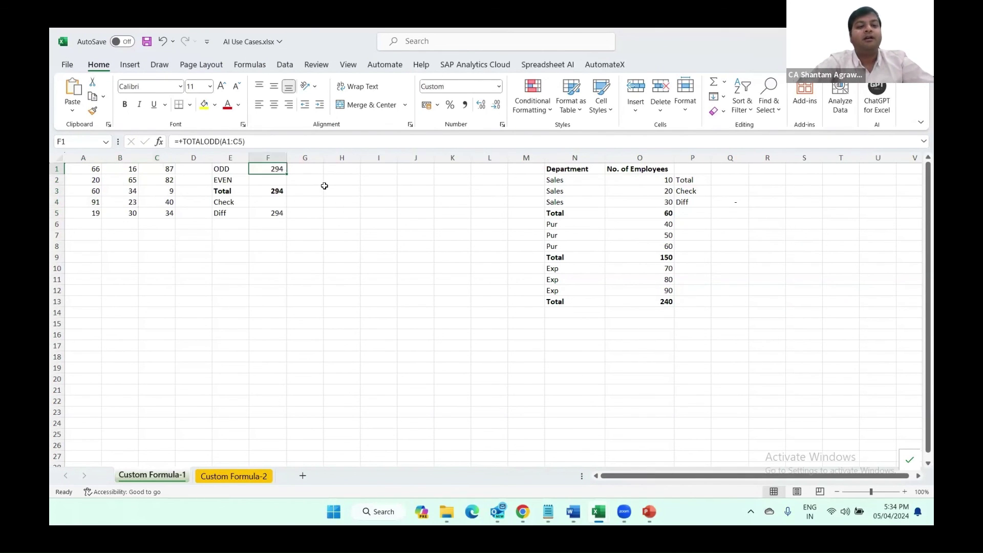